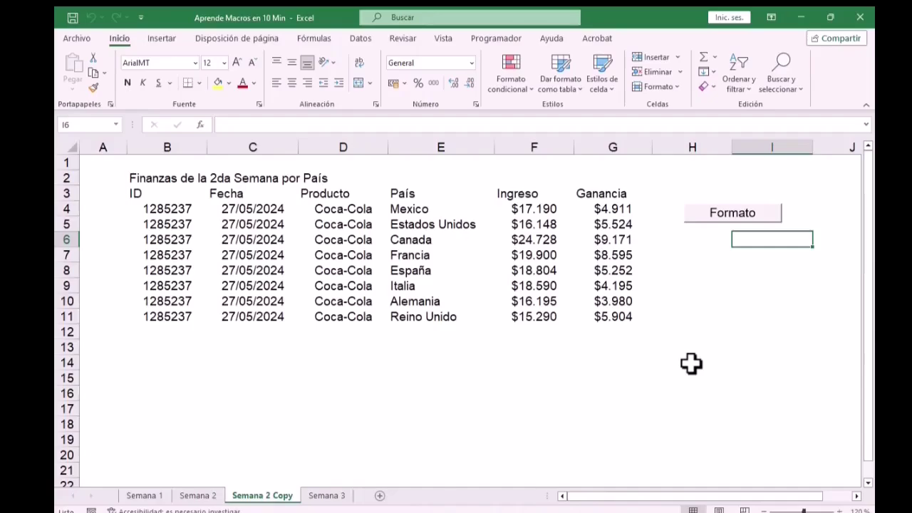
Step: Run the Formato macro on the Semana 2 Copy sheet and move the resulting chart below the table
{"action": "left_click", "coordinate": [709, 210]}
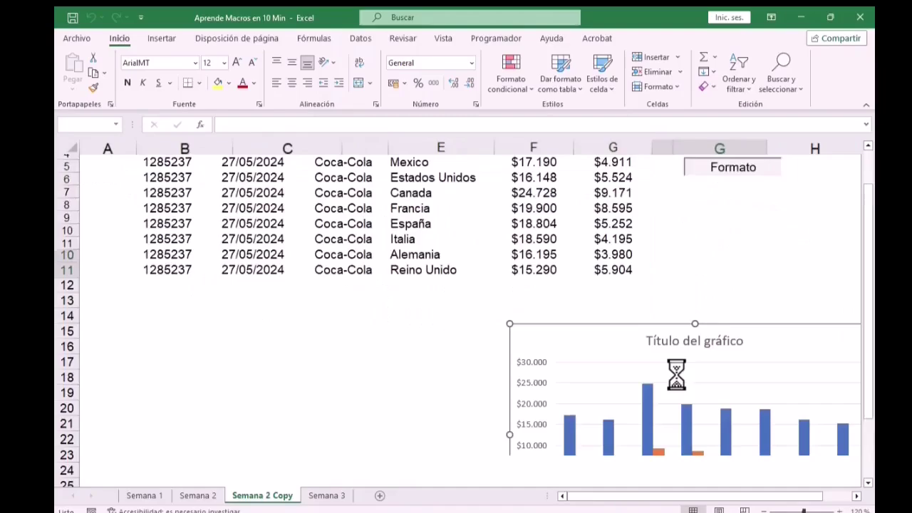
{"action": "left_click_drag", "start_coordinate": [523, 319], "coordinate": [156, 287]}
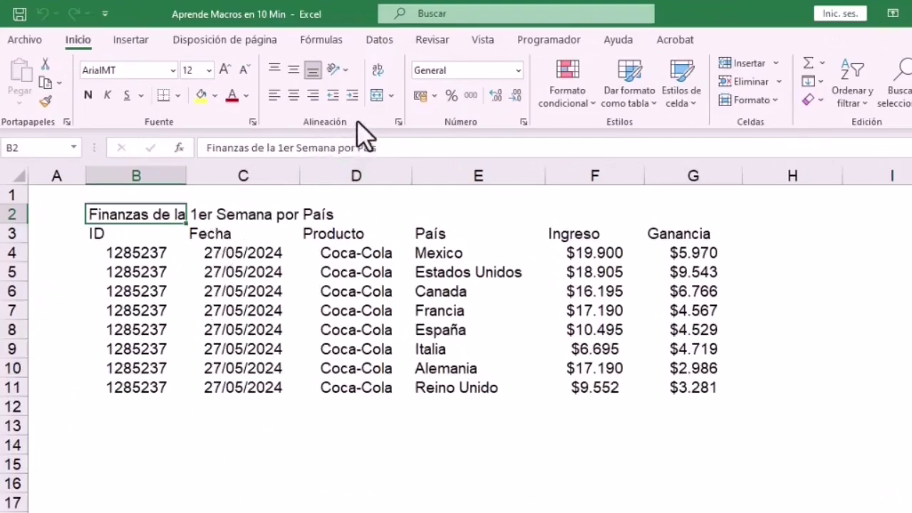
Step: Customize the ribbon with Programador enabled among the main tabs and accept the options
{"action": "right_click", "coordinate": [357, 119]}
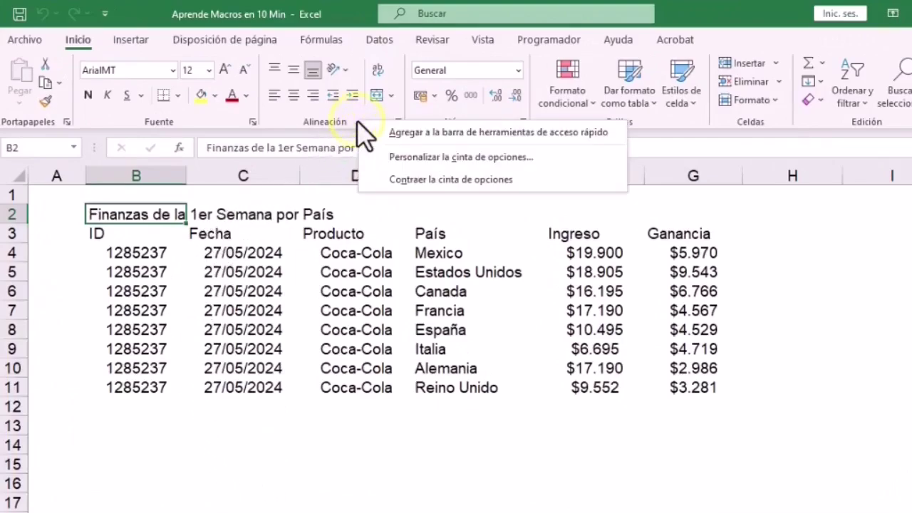
{"action": "left_click", "coordinate": [375, 158]}
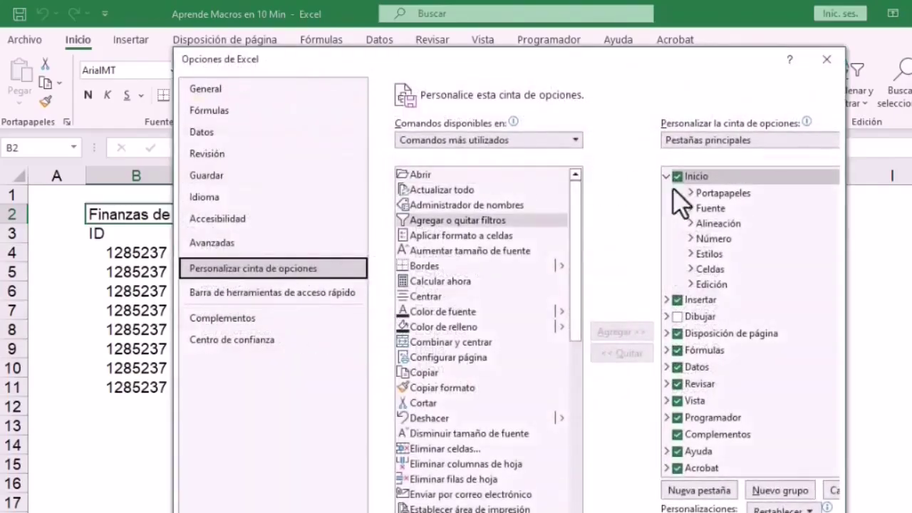
{"action": "left_click_drag", "start_coordinate": [605, 64], "coordinate": [580, 64]}
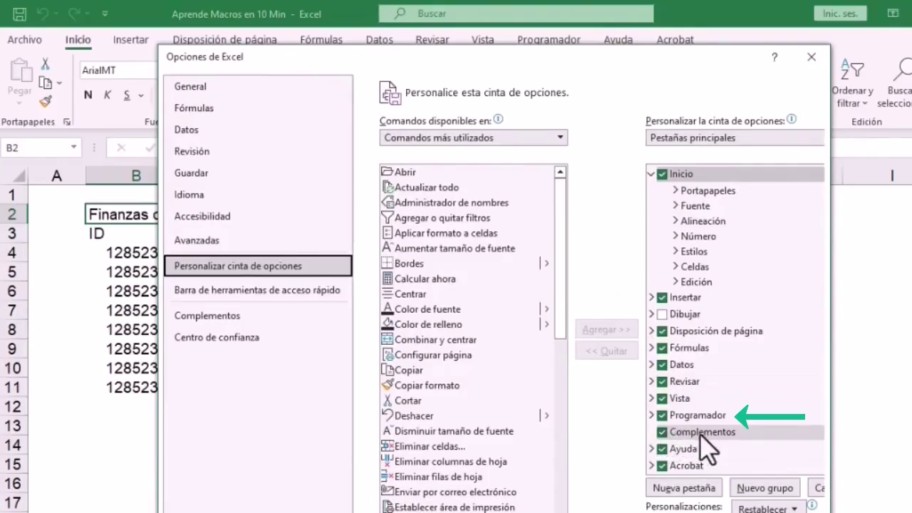
{"action": "key", "text": "Return"}
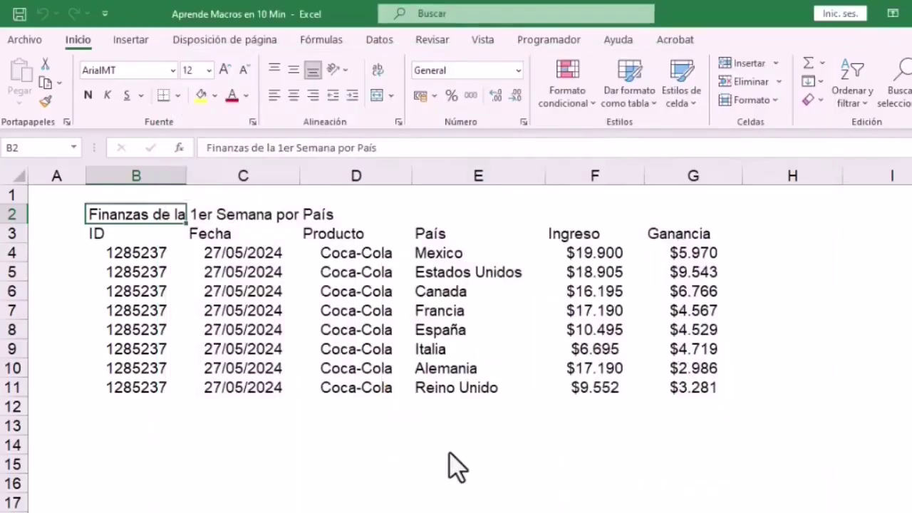
Step: Start recording a macro named Formato, stored in this workbook (Este libro)
{"action": "left_click", "coordinate": [550, 41]}
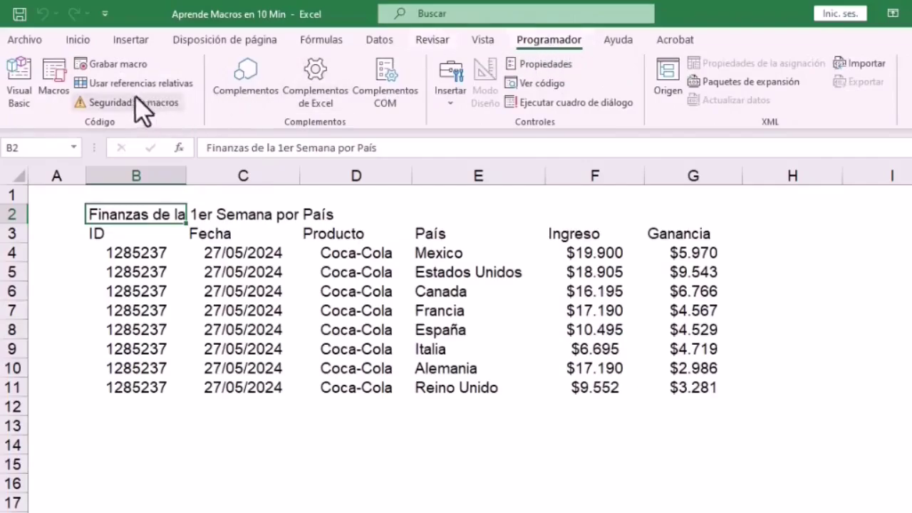
{"action": "left_click", "coordinate": [142, 66]}
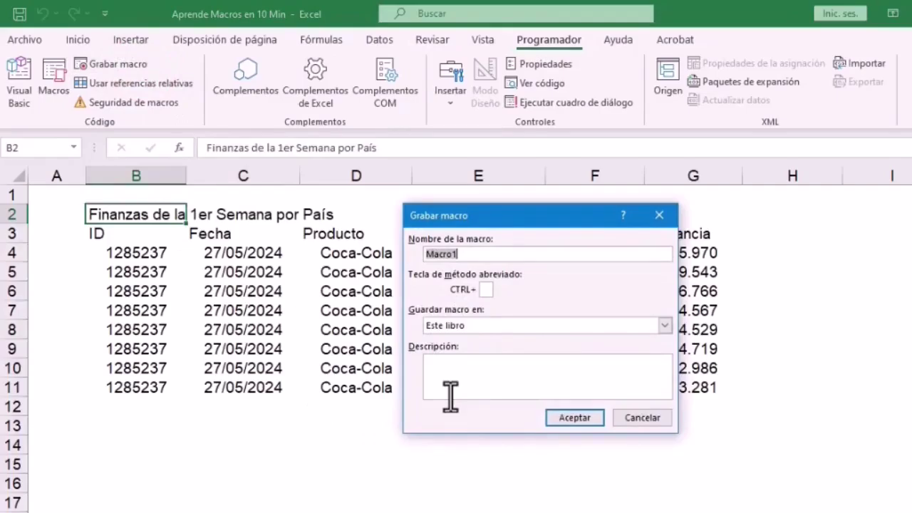
{"action": "type", "text": "Formato"}
{"action": "left_click", "coordinate": [575, 418]}
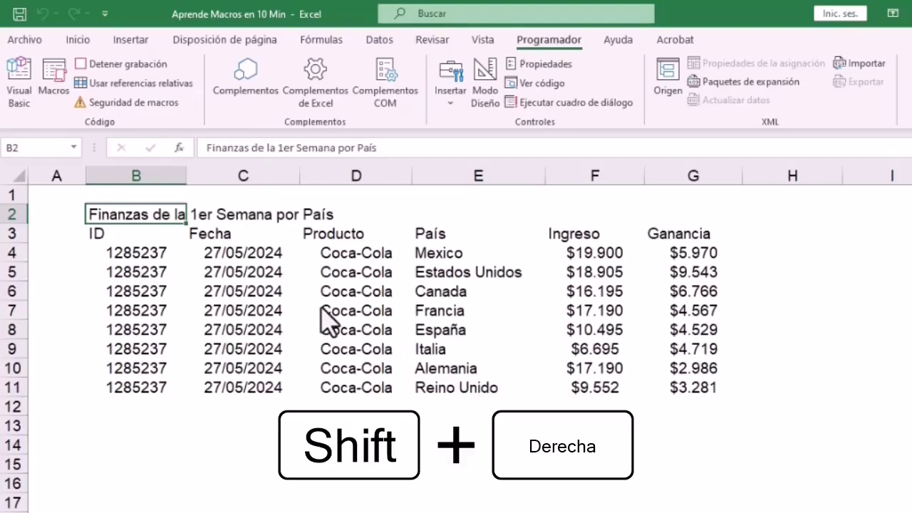
Step: Merge and center the title "Finanzas de la 1er Semana por País" across B2:G2
{"action": "key", "text": "shift+Right"}
{"action": "key", "text": "shift+Right"}
{"action": "key", "text": "shift+Right"}
{"action": "key", "text": "shift+Right"}
{"action": "key", "text": "shift+Right"}
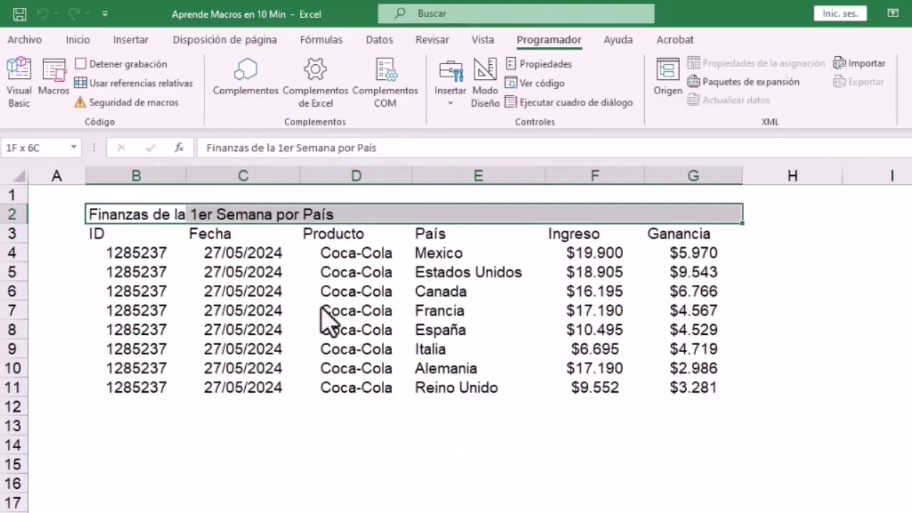
{"action": "key", "text": "alt+o"}
{"action": "key", "text": "o"}
{"action": "key", "text": "c"}
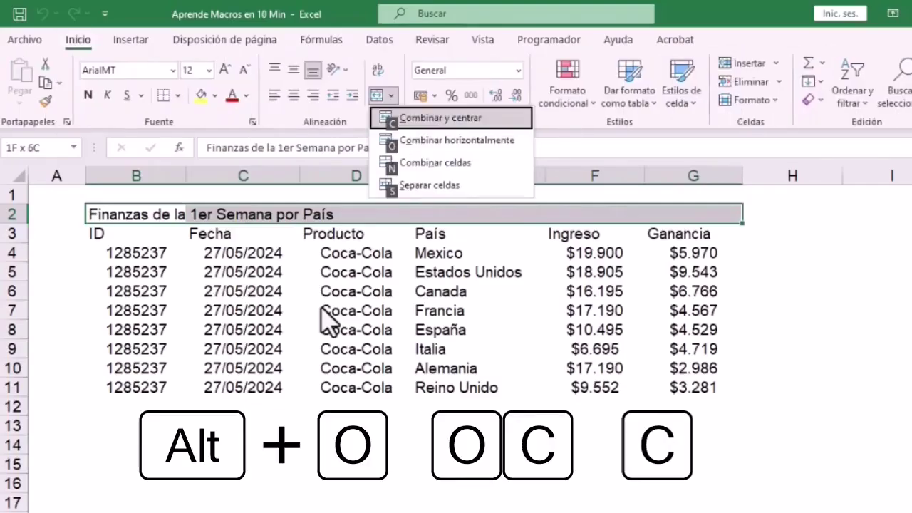
{"action": "key", "text": "c"}
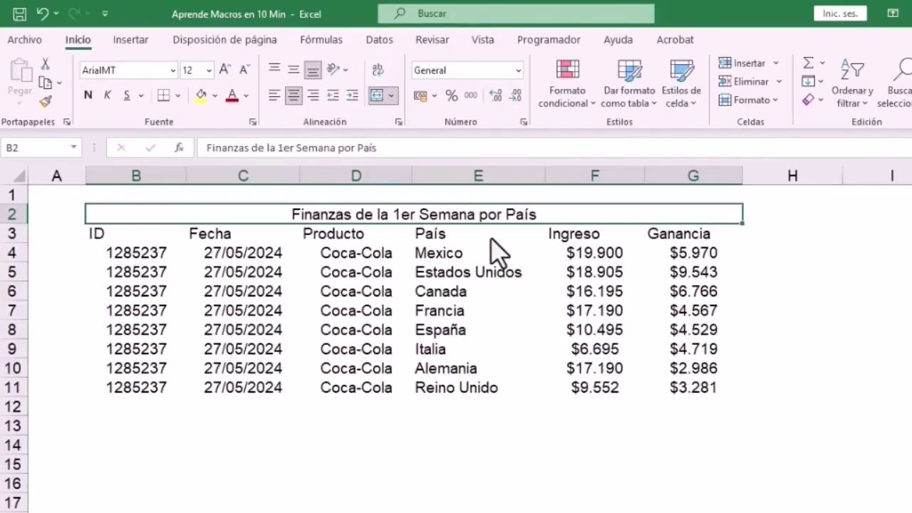
Step: Fill the merged title cell in row 2 with the dark blue-gray theme color
{"action": "key", "text": "alt"}
{"action": "key", "text": "o"}
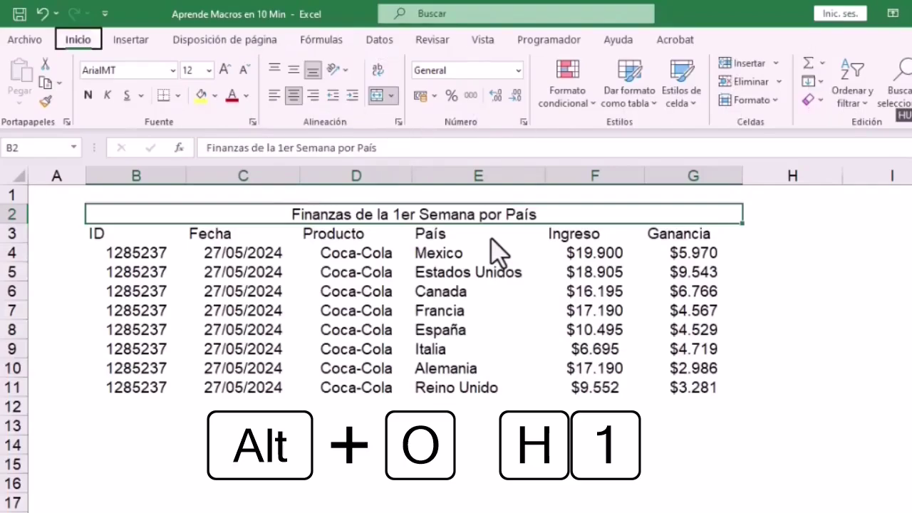
{"action": "key", "text": "h"}
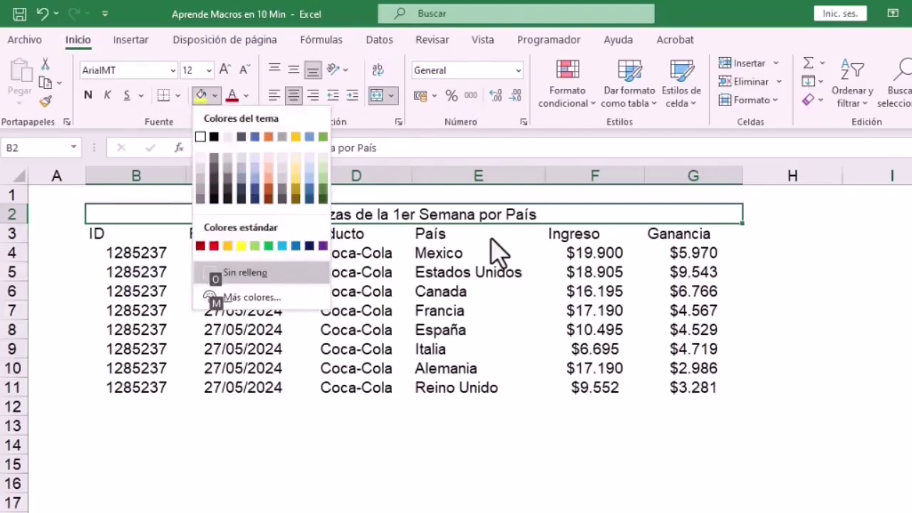
{"action": "left_click", "coordinate": [241, 136]}
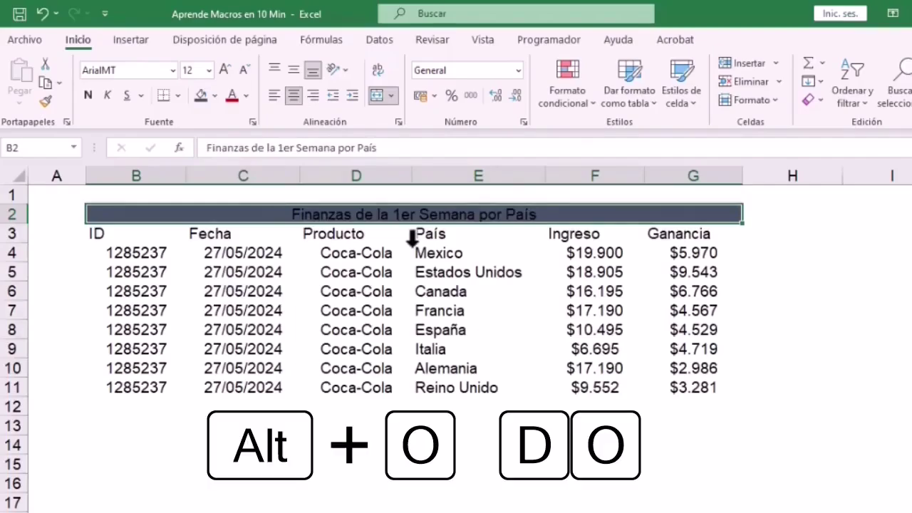
Step: Make the title text in row 2 white and bold
{"action": "key", "text": "alt"}
{"action": "key", "text": "o"}
{"action": "key", "text": "f"}
{"action": "key", "text": "c"}
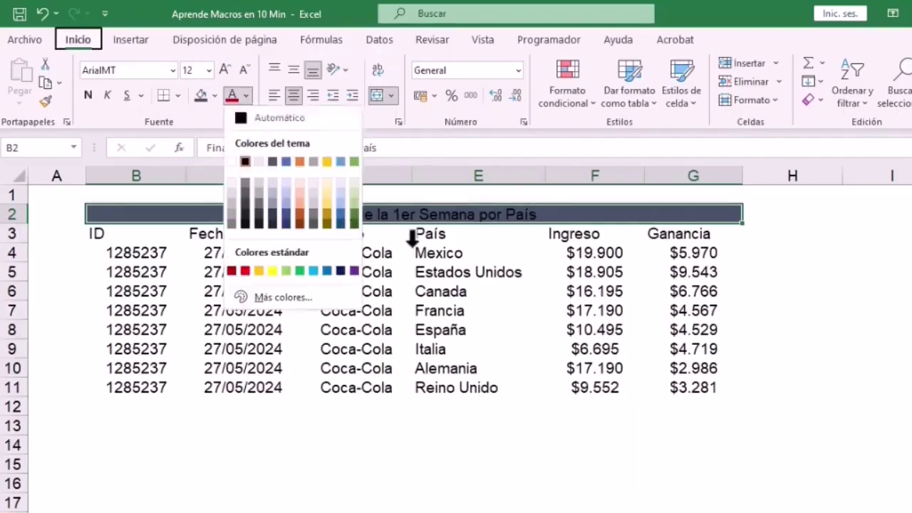
{"action": "left_click", "coordinate": [231, 162]}
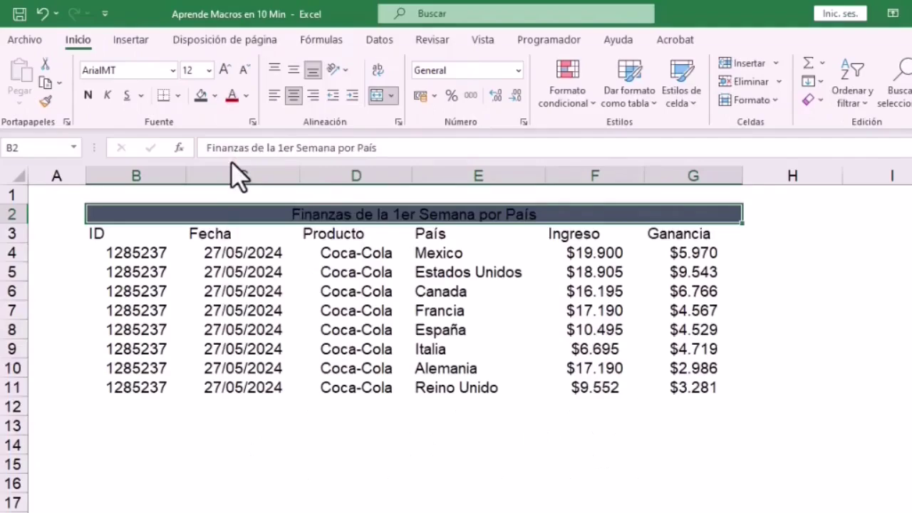
{"action": "key", "text": "ctrl+n"}
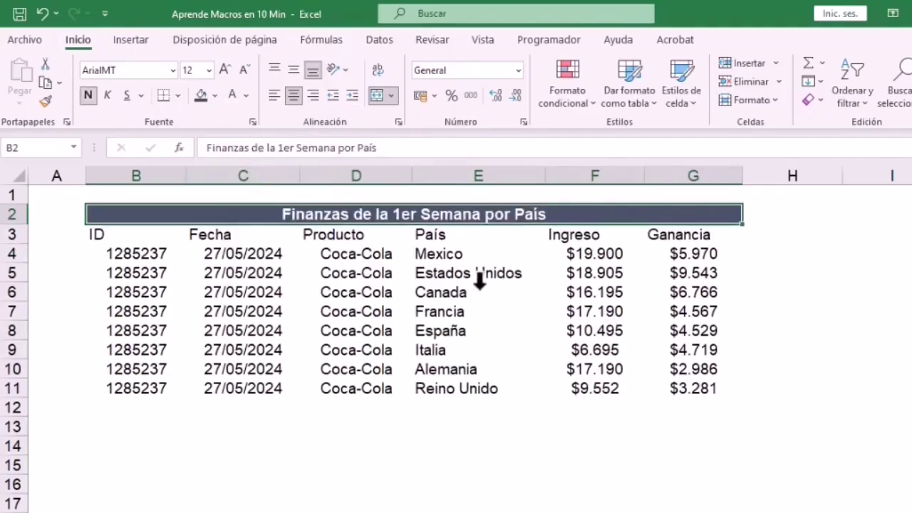
Step: Fill the header row B3:G3 with the lightest blue theme tint
{"action": "key", "text": "Down"}
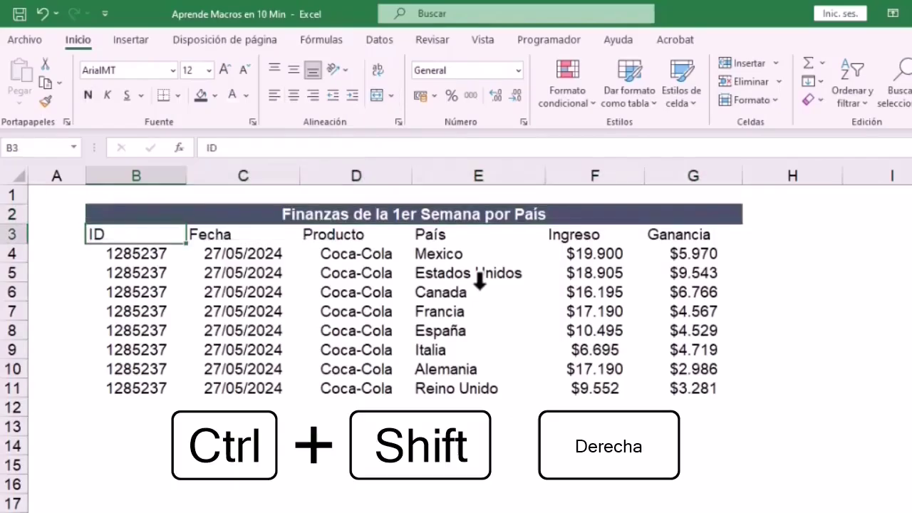
{"action": "key", "text": "ctrl+shift+Right"}
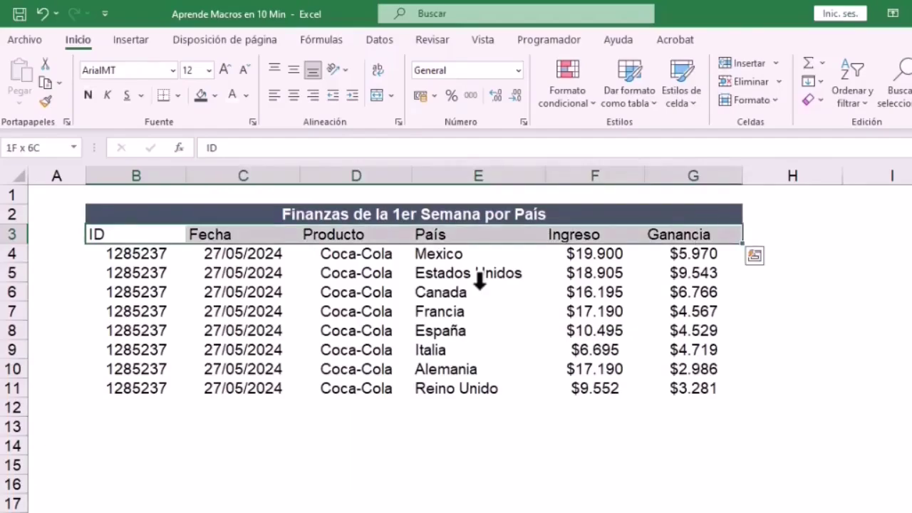
{"action": "key", "text": "alt+o"}
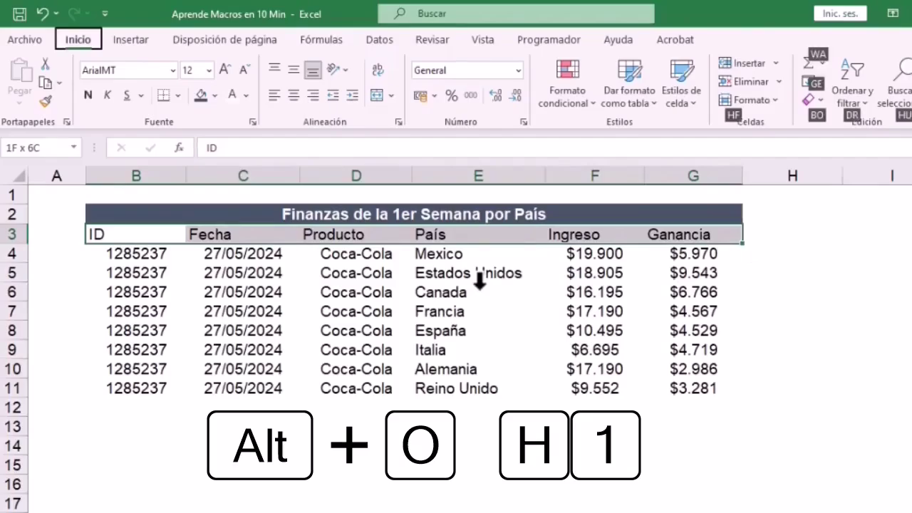
{"action": "key", "text": "h"}
{"action": "key", "text": "1"}
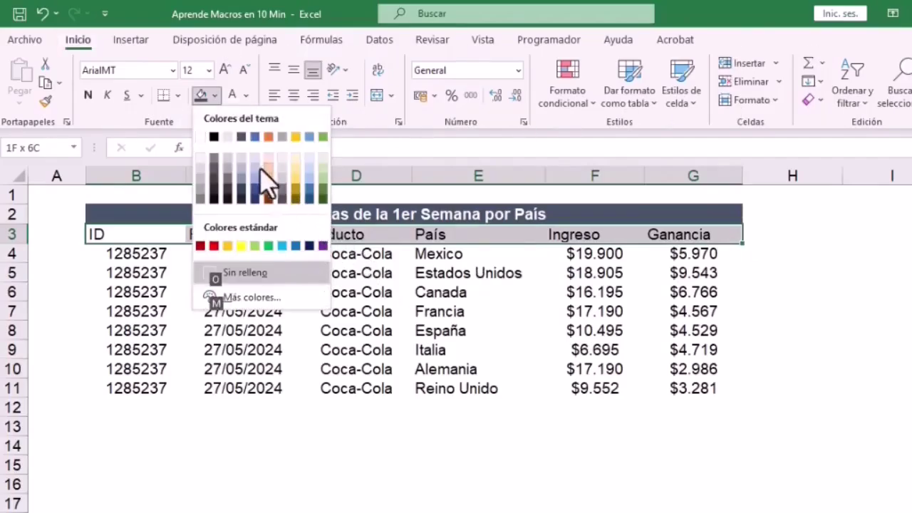
{"action": "left_click", "coordinate": [254, 159]}
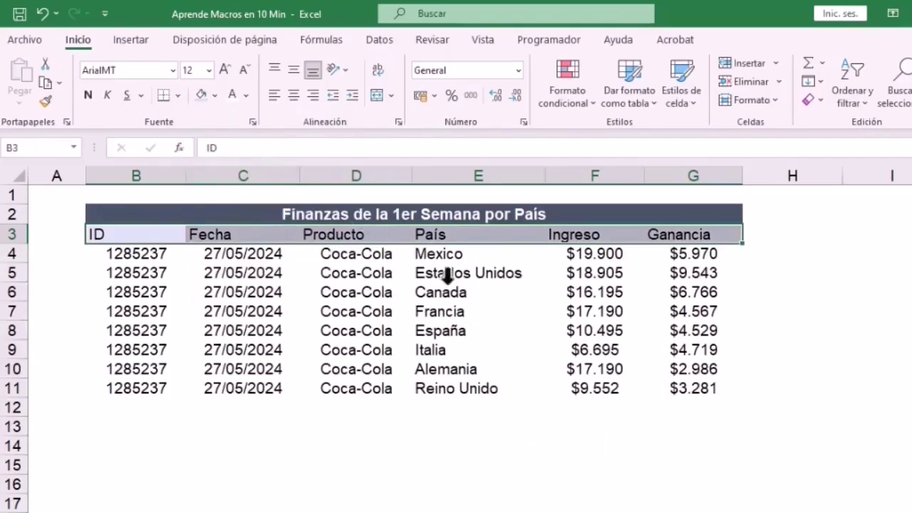
{"action": "left_click", "coordinate": [151, 246]}
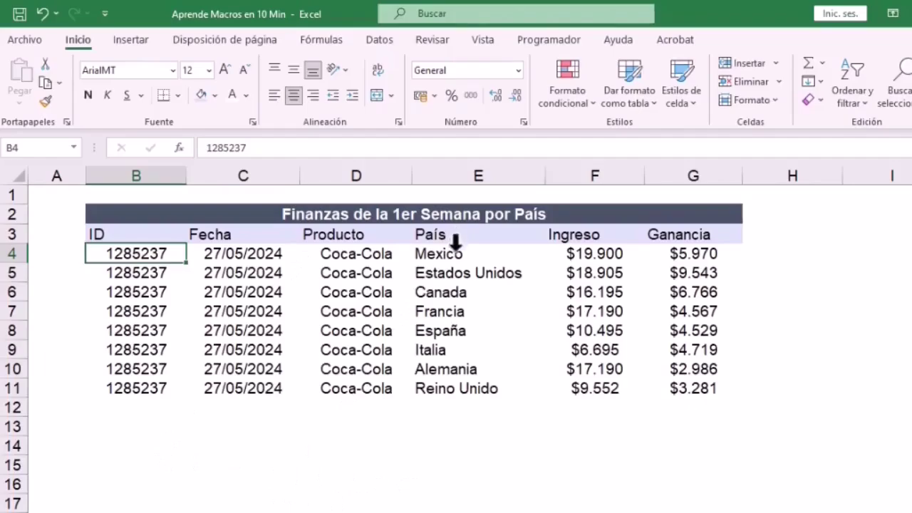
Step: Insert a combined clustered column and line chart from the País, Ingreso and Ganancia data in E3:G11
{"action": "left_click", "coordinate": [491, 235]}
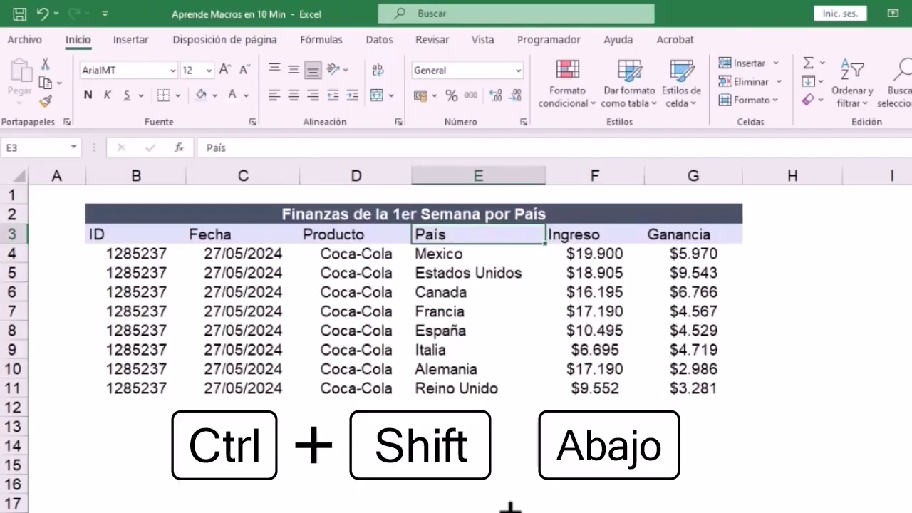
{"action": "key", "text": "ctrl+shift+Down"}
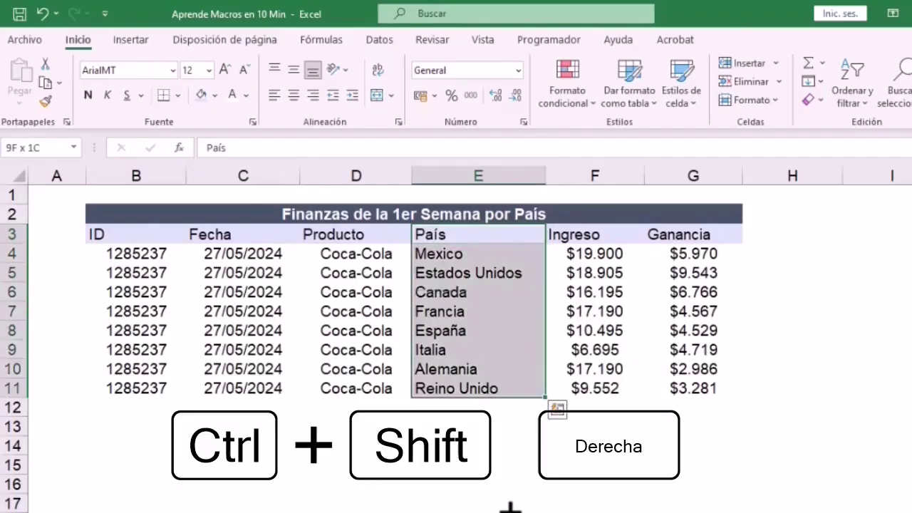
{"action": "key", "text": "ctrl+shift+Right"}
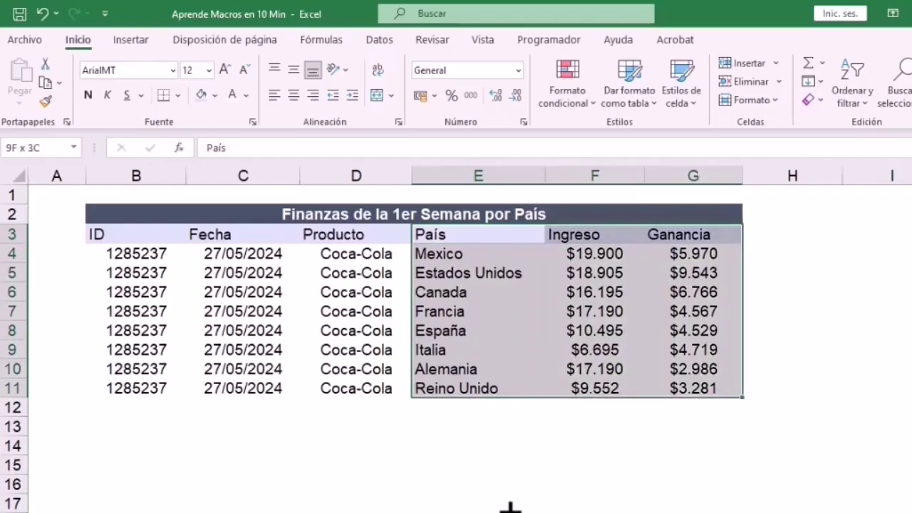
{"action": "left_click", "coordinate": [131, 40]}
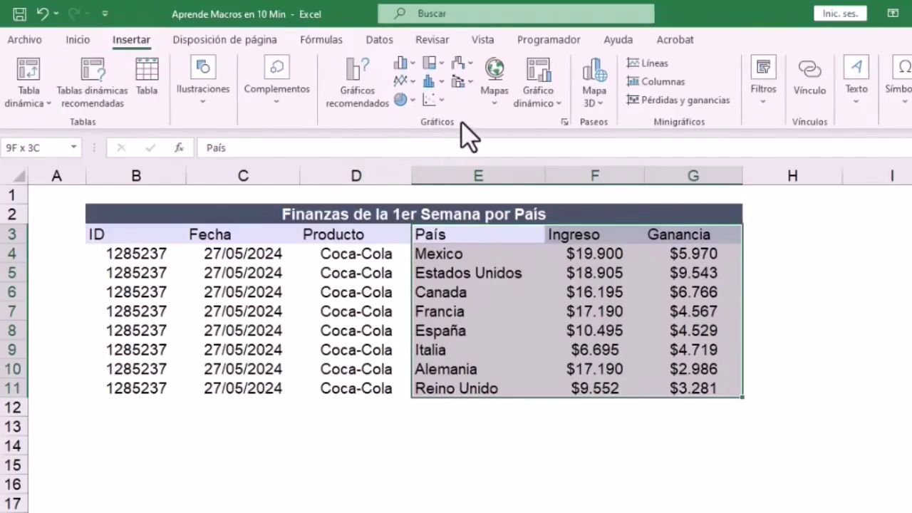
{"action": "left_click", "coordinate": [462, 81]}
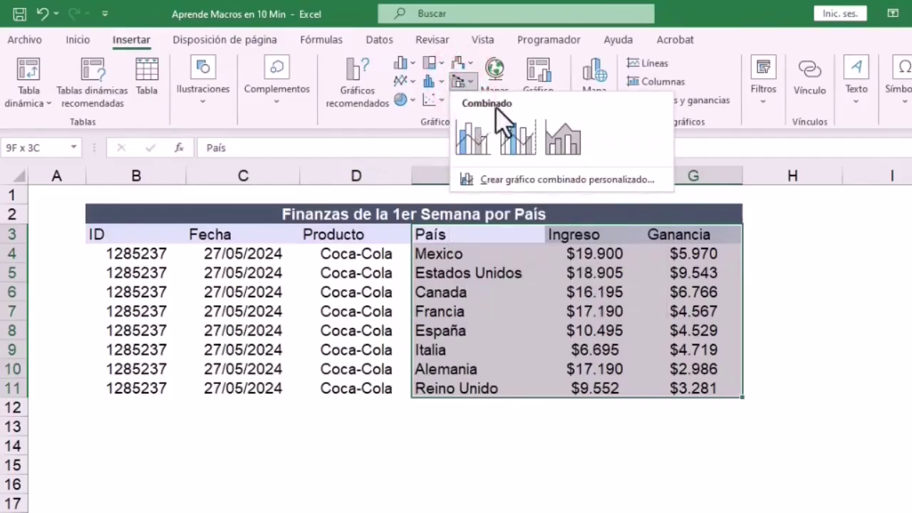
{"action": "left_click", "coordinate": [472, 138]}
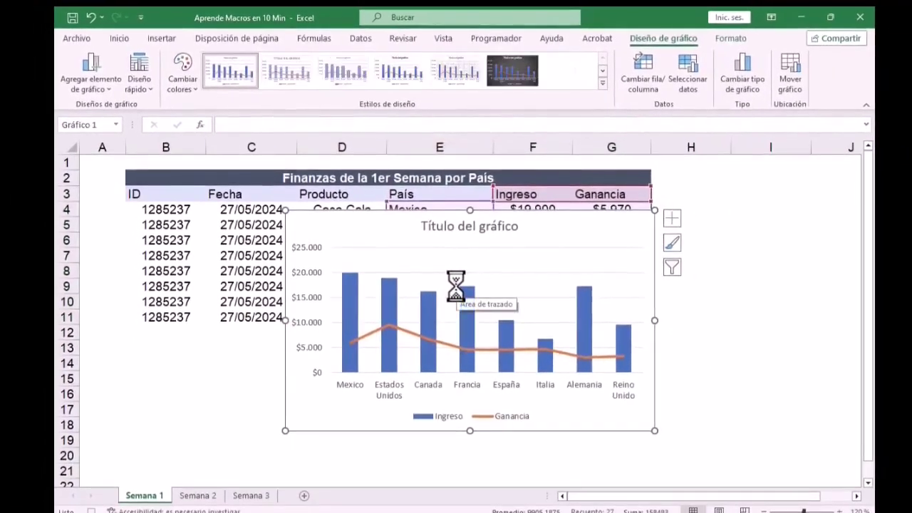
Step: Move the chart below the table, starting at about row 13, and delete its title
{"action": "mouse_move", "coordinate": [307, 400]}
{"action": "left_mouse_down"}
{"action": "mouse_move", "coordinate": [236, 470]}
{"action": "mouse_move", "coordinate": [179, 499]}
{"action": "mouse_move", "coordinate": [24, 503]}
{"action": "mouse_move", "coordinate": [138, 497]}
{"action": "mouse_move", "coordinate": [170, 485]}
{"action": "mouse_move", "coordinate": [170, 406]}
{"action": "left_mouse_up"}
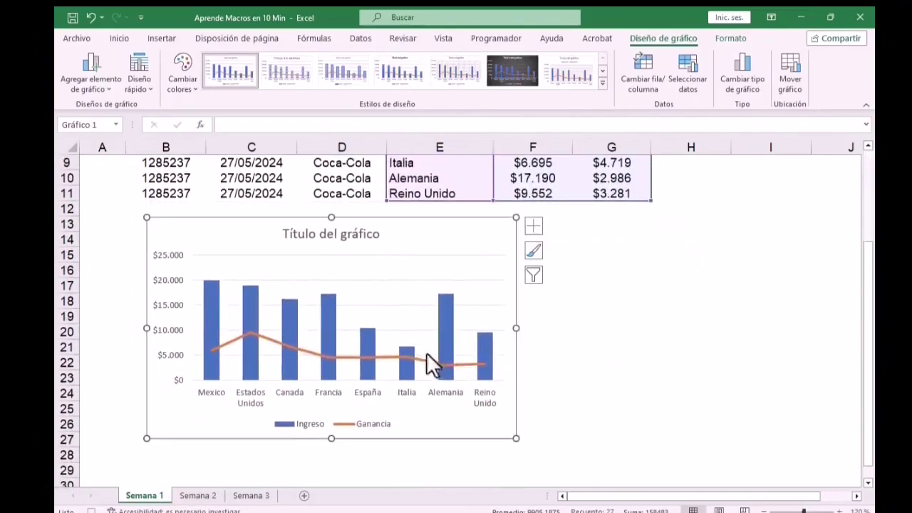
{"action": "left_click", "coordinate": [364, 232]}
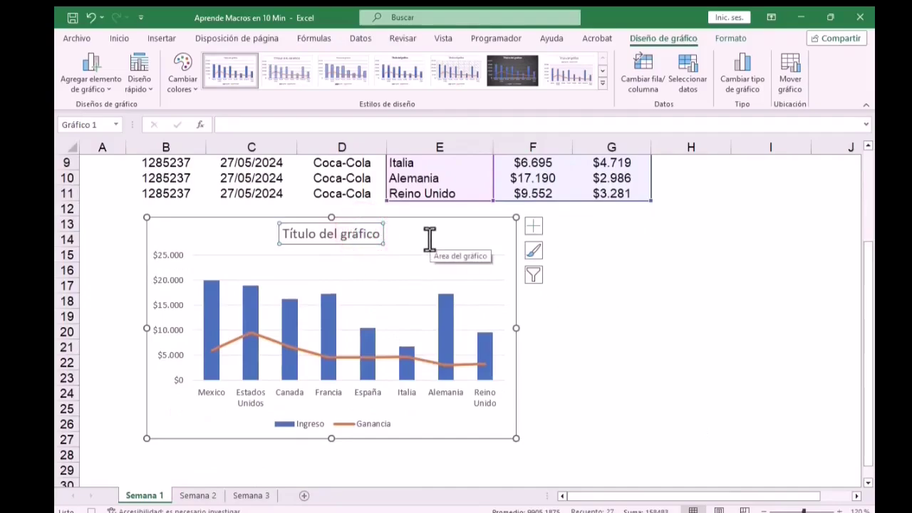
{"action": "key", "text": "Delete"}
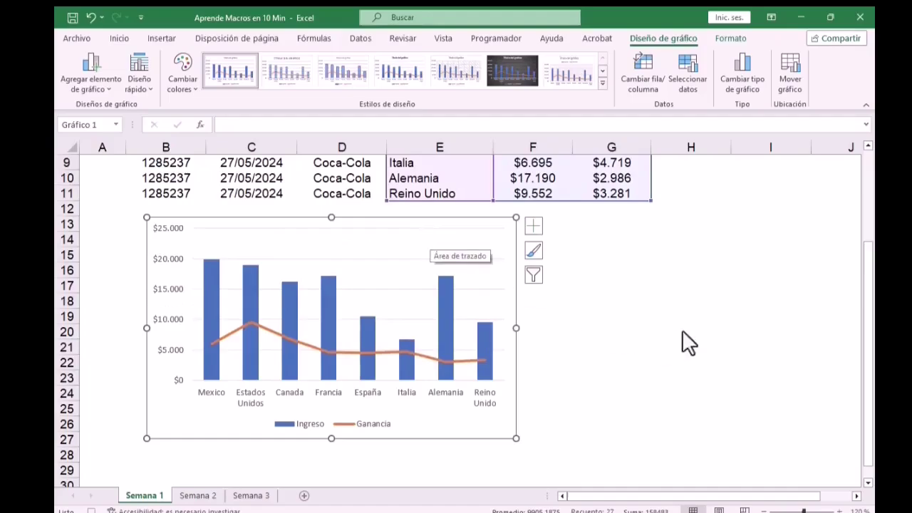
Step: Deselect the chart by selecting cell I7 on the Semana 1 sheet and stop recording the Formato macro
{"action": "left_click_drag", "start_coordinate": [871, 305], "coordinate": [870, 225]}
{"action": "left_click", "coordinate": [761, 250]}
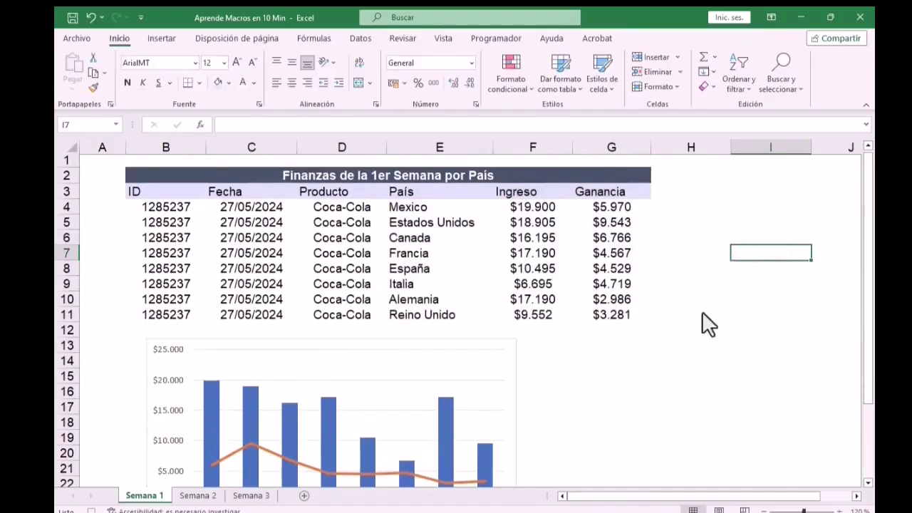
{"action": "left_click", "coordinate": [503, 38]}
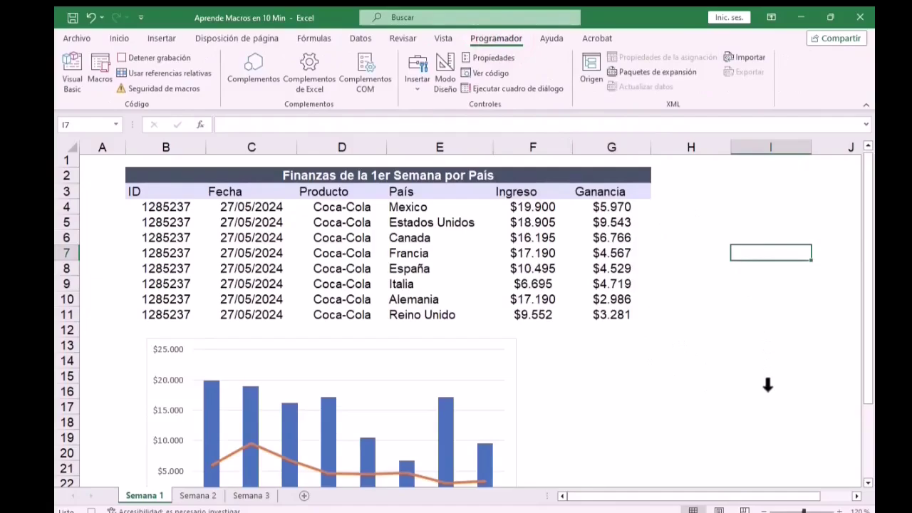
{"action": "left_click", "coordinate": [163, 57]}
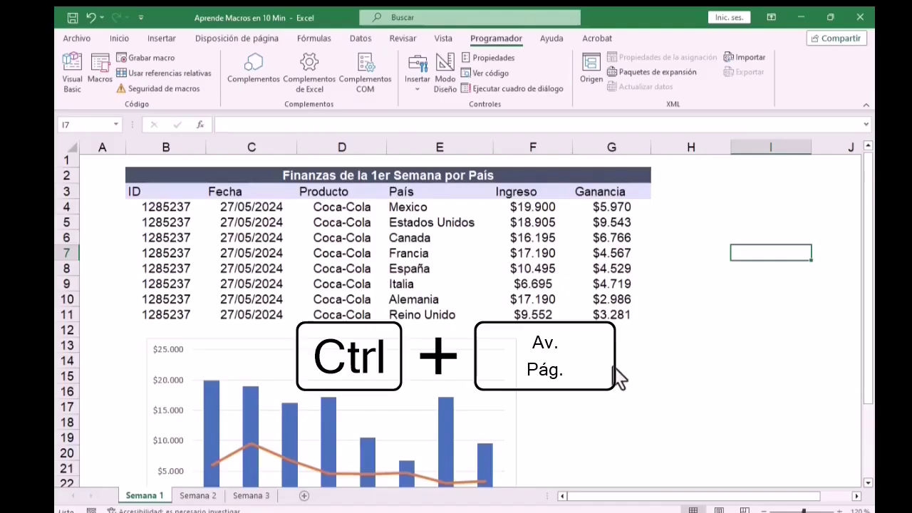
Step: Run the Formato macro on the Semana 2 sheet
{"action": "key", "text": "ctrl+Page_Down"}
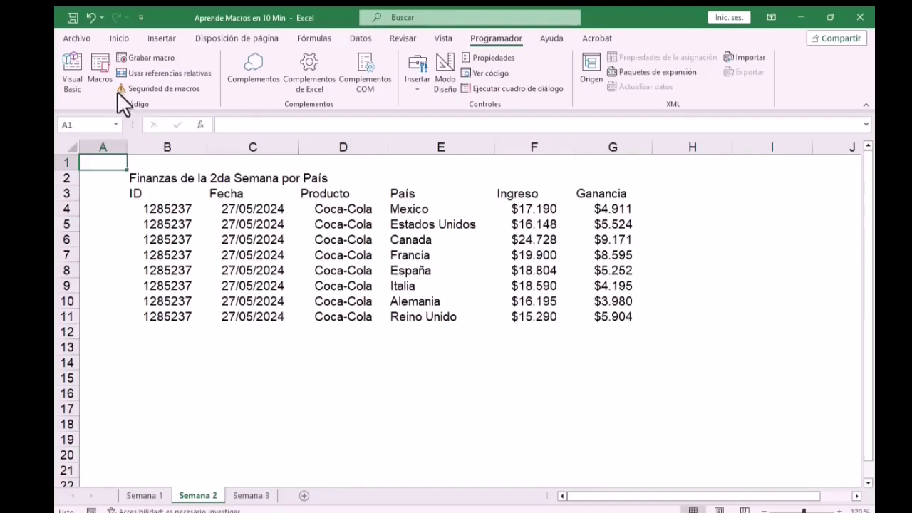
{"action": "left_click", "coordinate": [100, 72]}
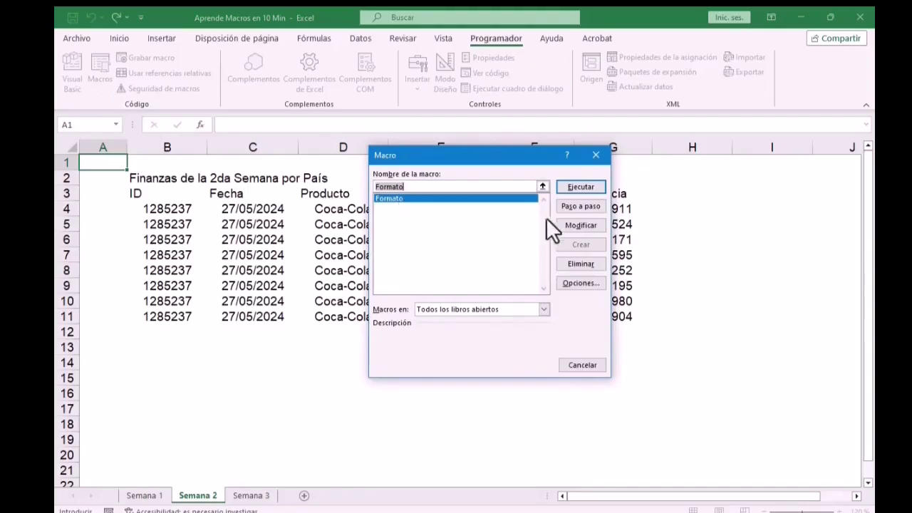
{"action": "left_click", "coordinate": [576, 186]}
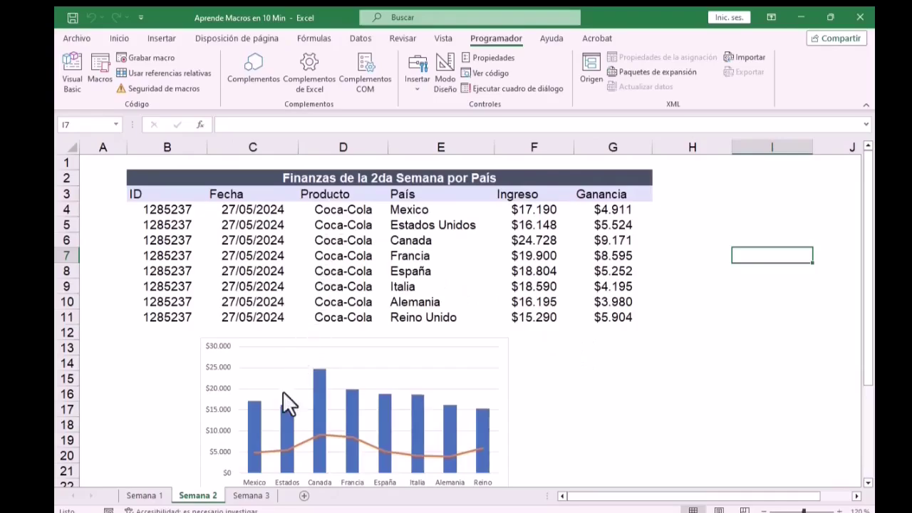
{"action": "mouse_move", "coordinate": [870, 302]}
{"action": "left_mouse_down"}
{"action": "mouse_move", "coordinate": [870, 364]}
{"action": "mouse_move", "coordinate": [871, 300]}
{"action": "left_mouse_up"}
Step: Add a form-control button assigned to the Formato macro beside the table, across columns H and I at rows 3 and 4
{"action": "left_click", "coordinate": [700, 193]}
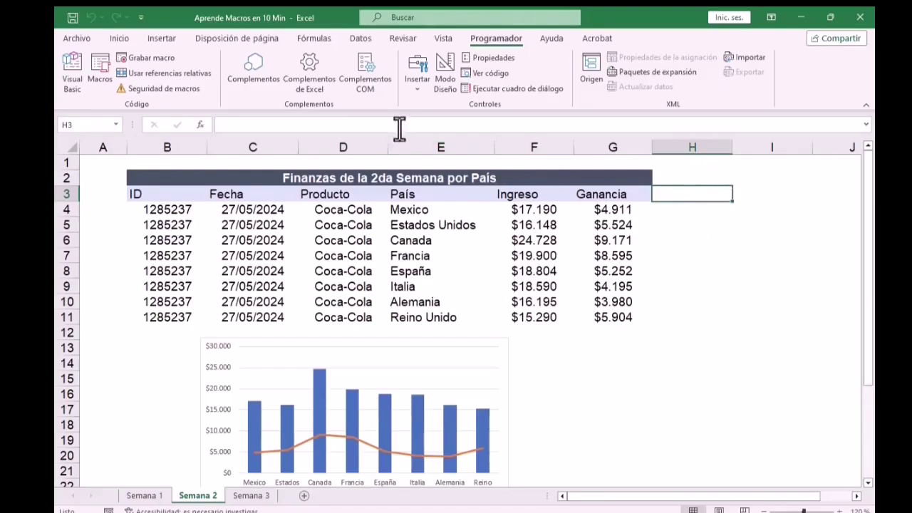
{"action": "left_click", "coordinate": [418, 87]}
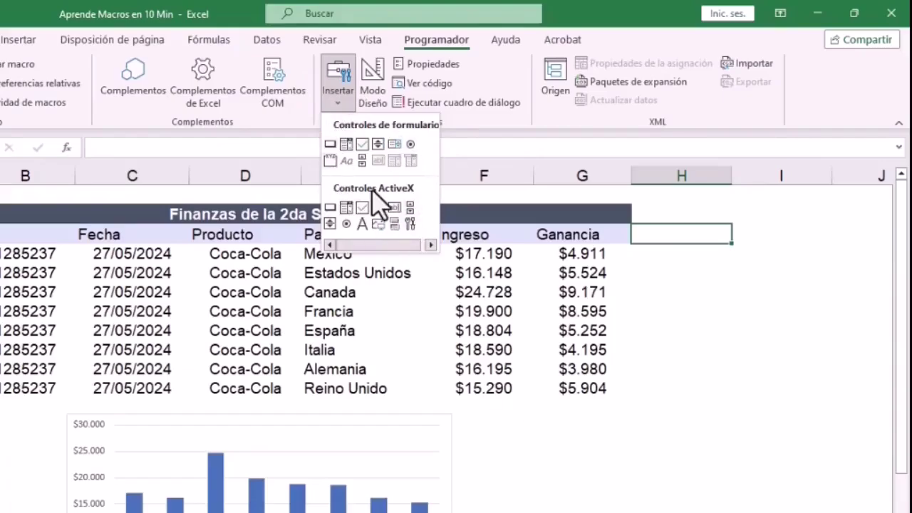
{"action": "left_click", "coordinate": [330, 144]}
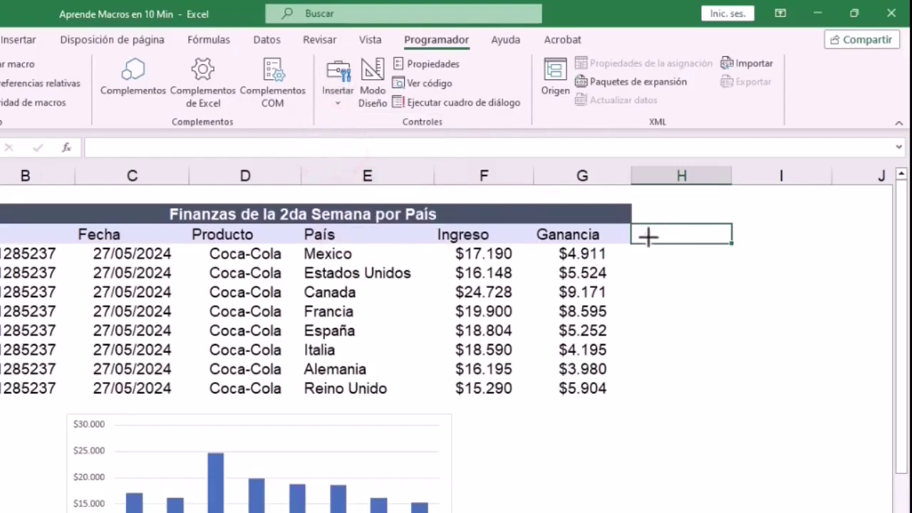
{"action": "left_click_drag", "start_coordinate": [648, 237], "coordinate": [811, 272]}
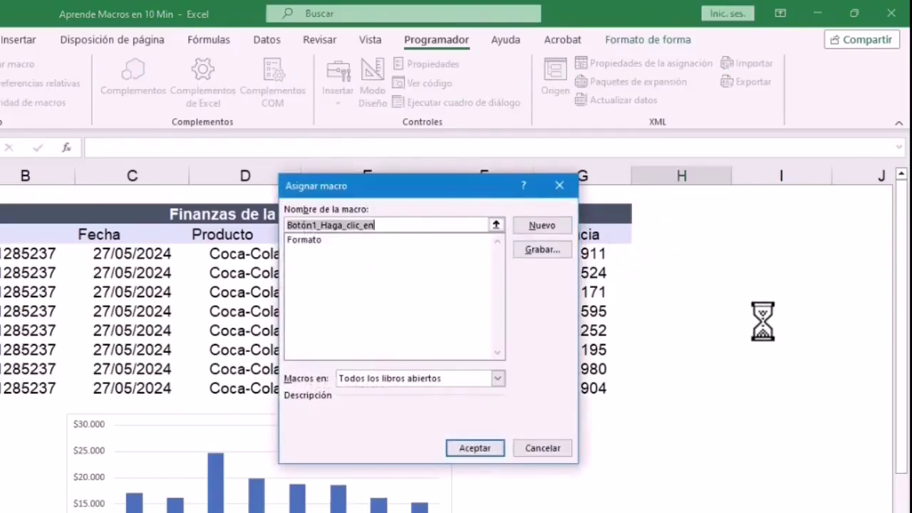
{"action": "left_click", "coordinate": [308, 240]}
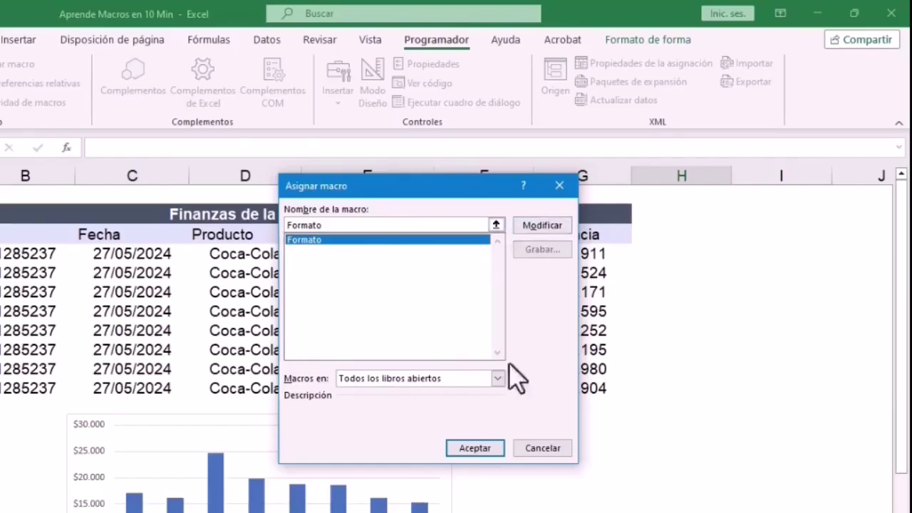
{"action": "left_click", "coordinate": [478, 444]}
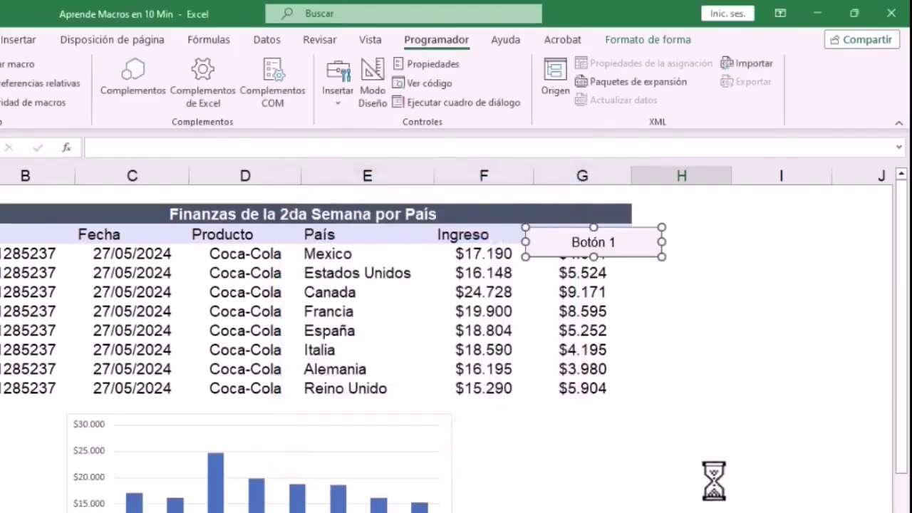
{"action": "left_click_drag", "start_coordinate": [551, 249], "coordinate": [710, 255]}
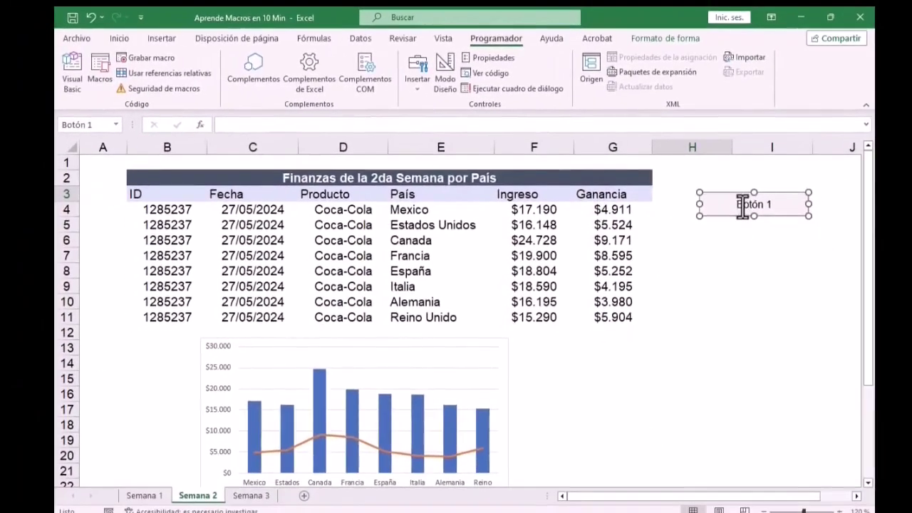
Step: Change the macro button's label to Formato, keeping the button beside the table
{"action": "key", "text": "Delete"}
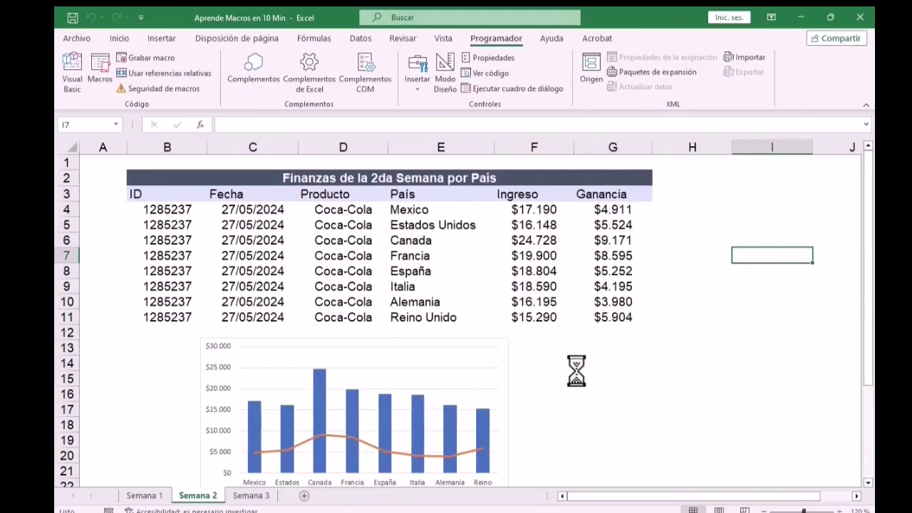
{"action": "key", "text": "ctrl+z"}
{"action": "left_click_drag", "start_coordinate": [644, 495], "coordinate": [712, 504]}
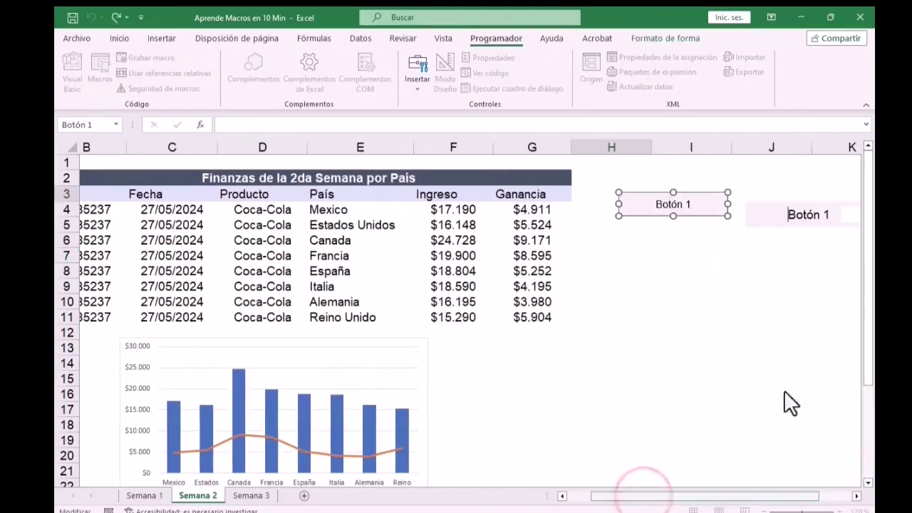
{"action": "key", "text": "shift+Right"}
{"action": "key", "text": "shift+Right"}
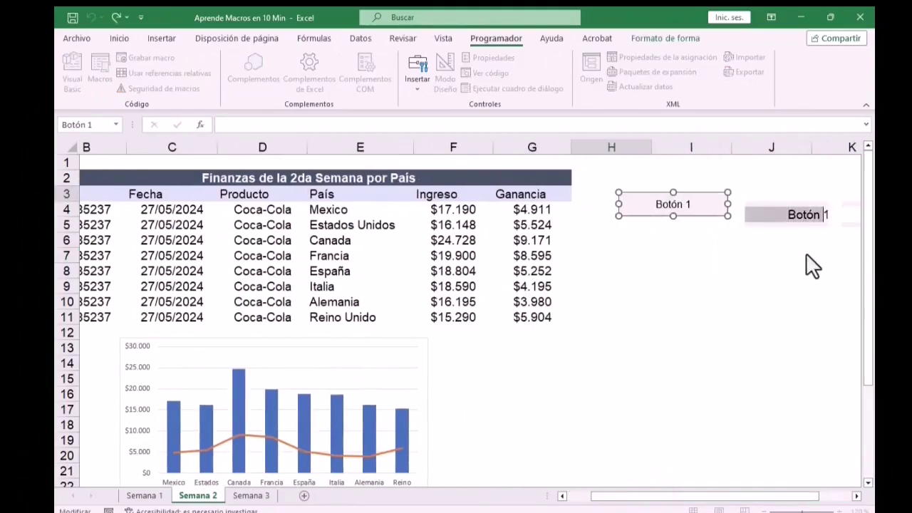
{"action": "type", "text": "Formato"}
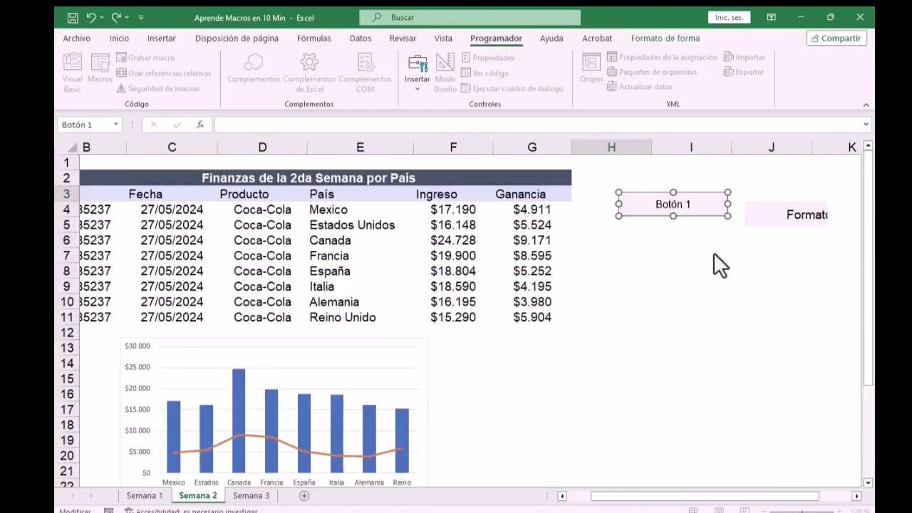
{"action": "left_click", "coordinate": [671, 250]}
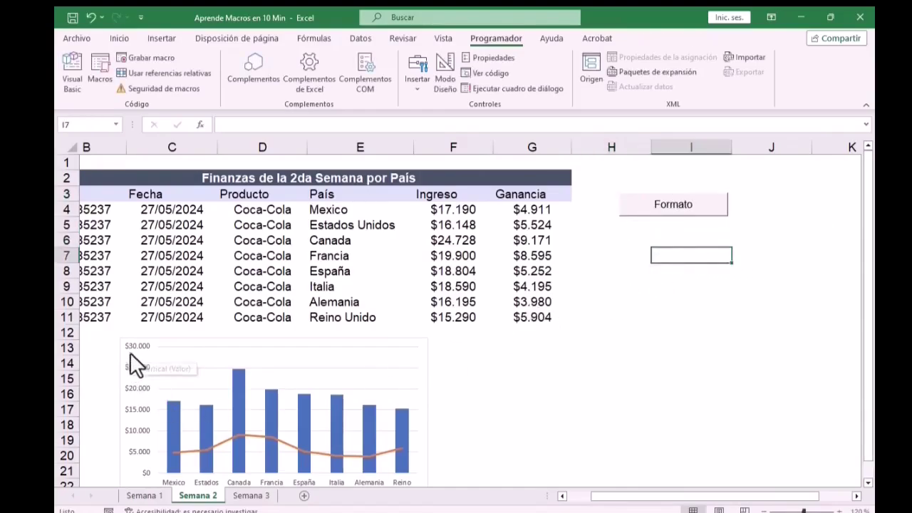
Step: Delete the combined chart below the table on the Semana 2 sheet
{"action": "left_click_drag", "start_coordinate": [617, 495], "coordinate": [579, 498]}
{"action": "left_click", "coordinate": [210, 358]}
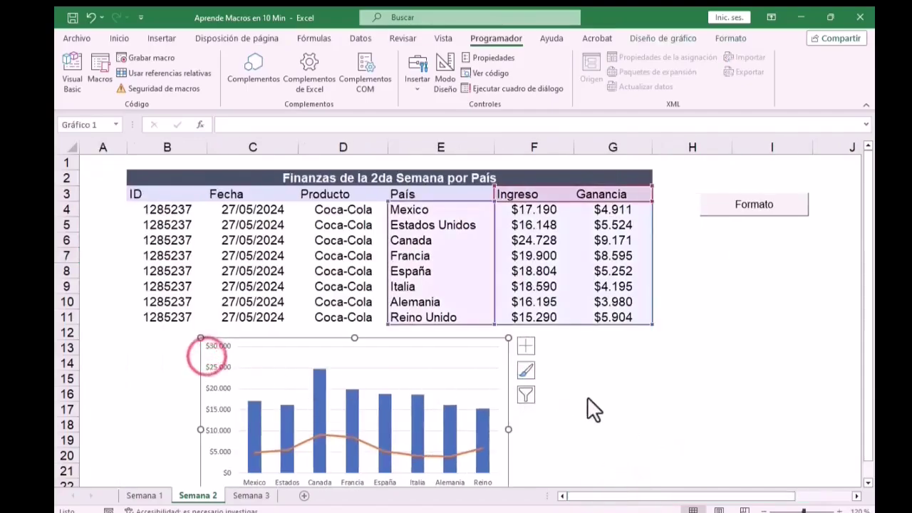
{"action": "key", "text": "Delete"}
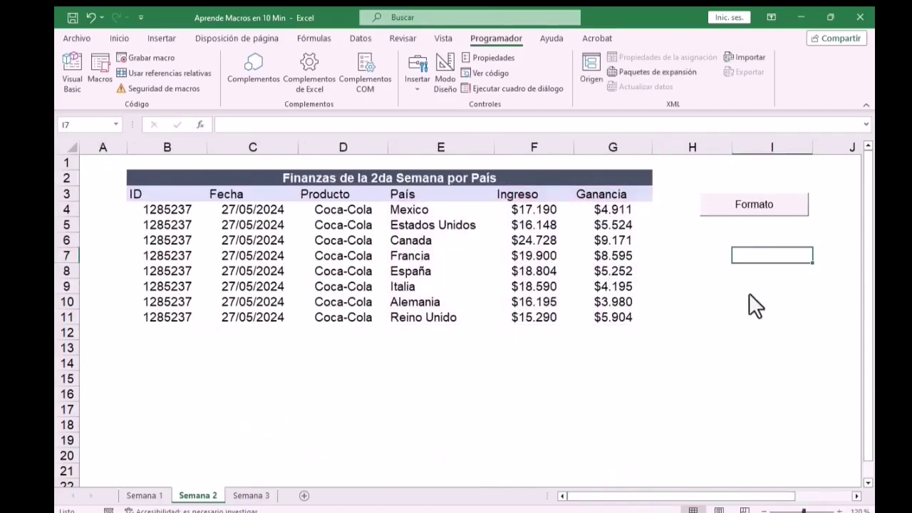
Step: Run the Formato macro from its button, end it at the error dialog, and move the new chart below the table to row 13
{"action": "left_click", "coordinate": [721, 210]}
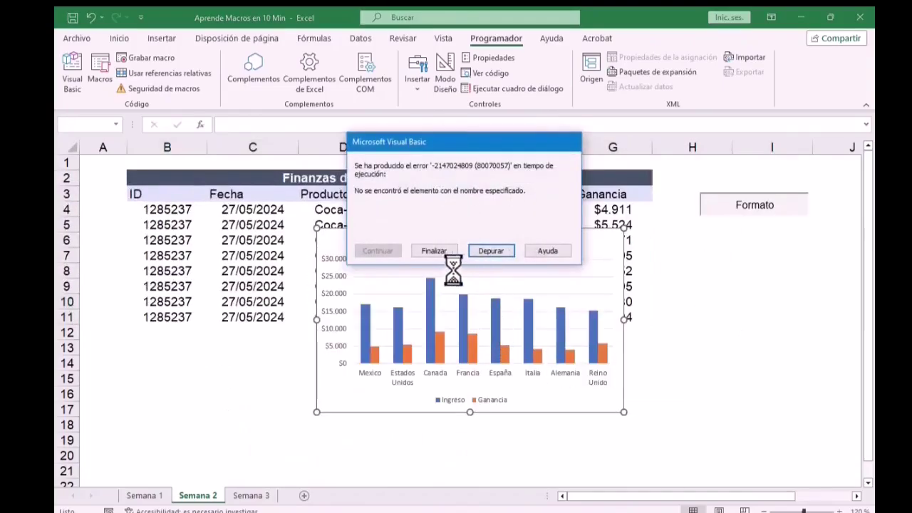
{"action": "left_click", "coordinate": [439, 251]}
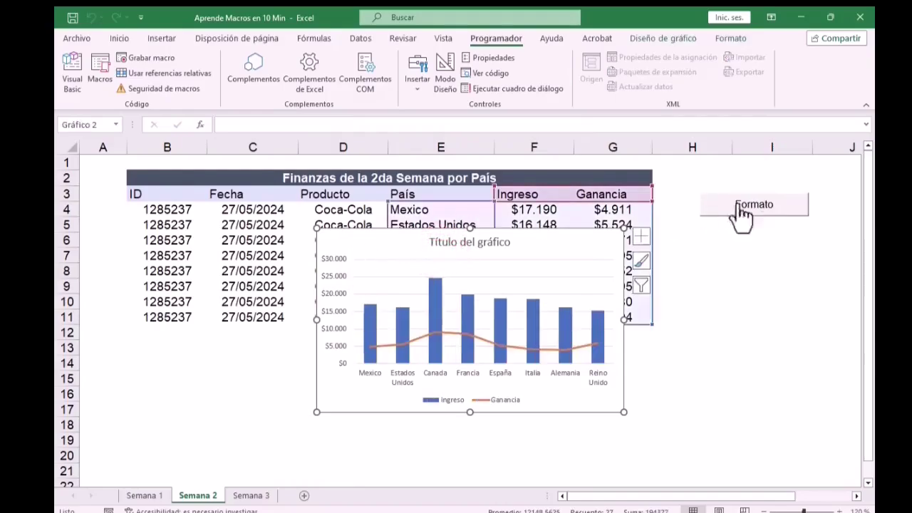
{"action": "left_click_drag", "start_coordinate": [355, 241], "coordinate": [229, 351]}
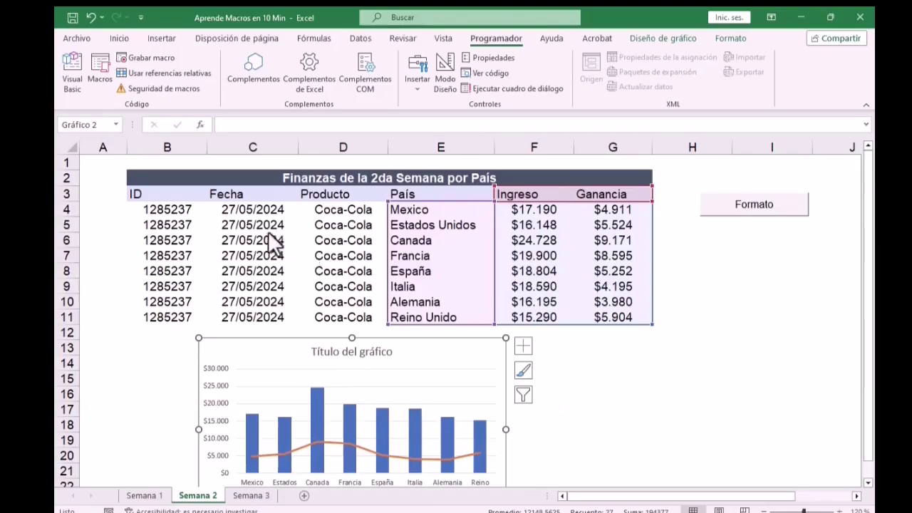
{"action": "left_click", "coordinate": [261, 257]}
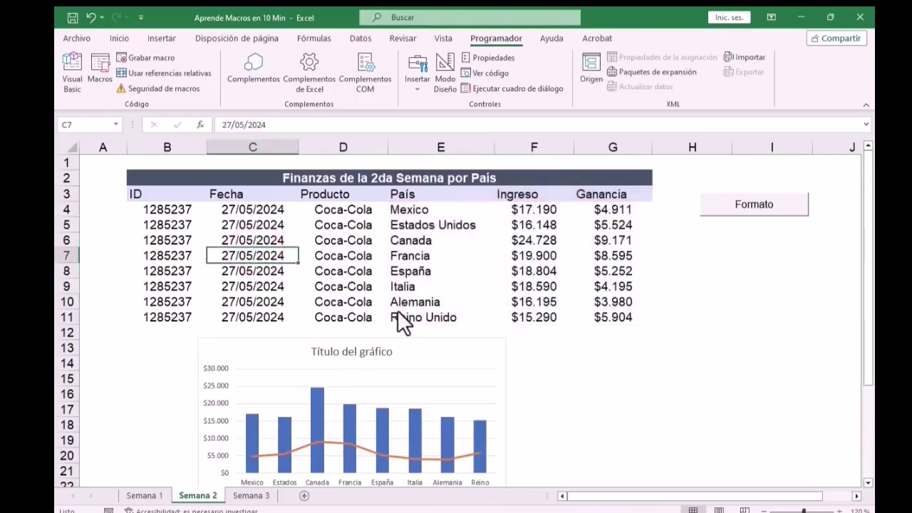
{"action": "left_click", "coordinate": [276, 240]}
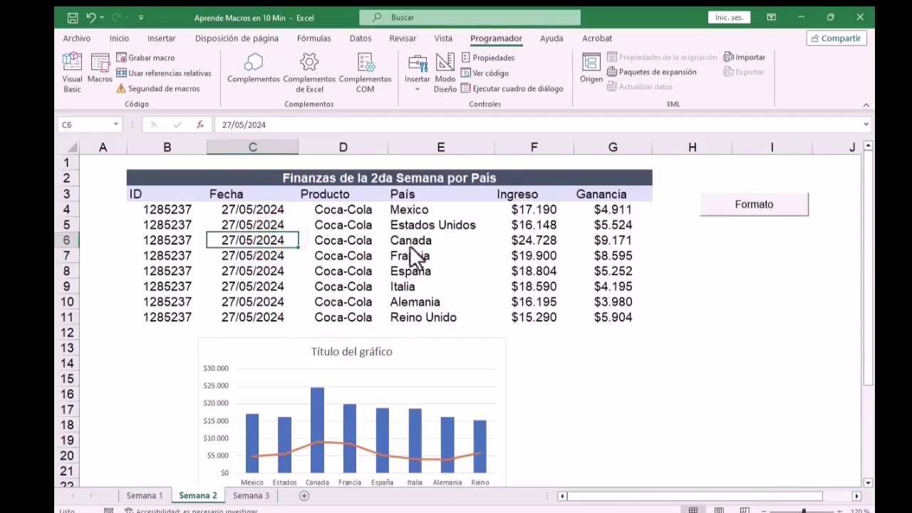
{"action": "left_click", "coordinate": [68, 240]}
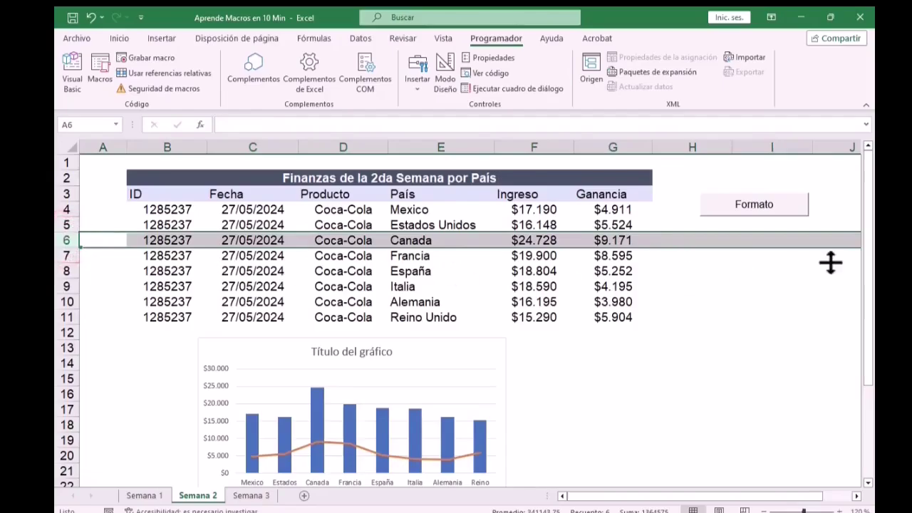
Step: Start recording a macro named Resaltar, stored in this workbook, with empty cell I6 selected
{"action": "left_click", "coordinate": [754, 241]}
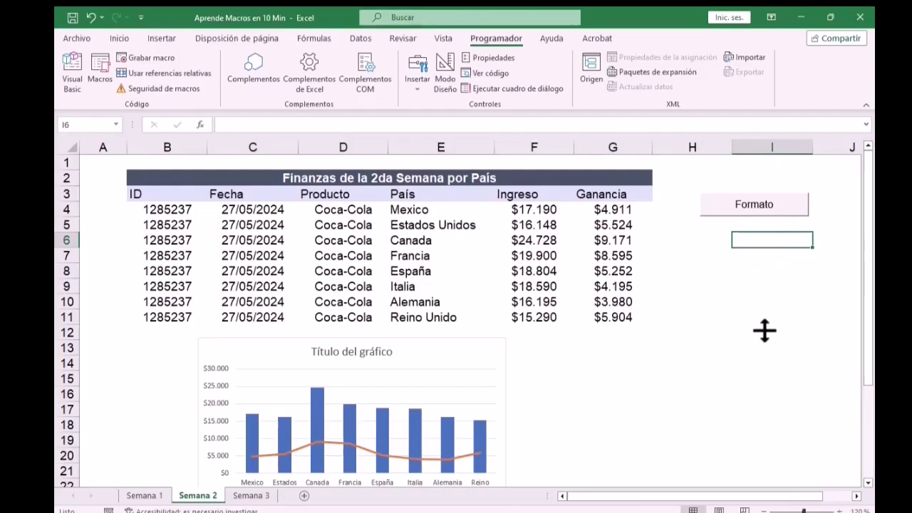
{"action": "left_click", "coordinate": [151, 54]}
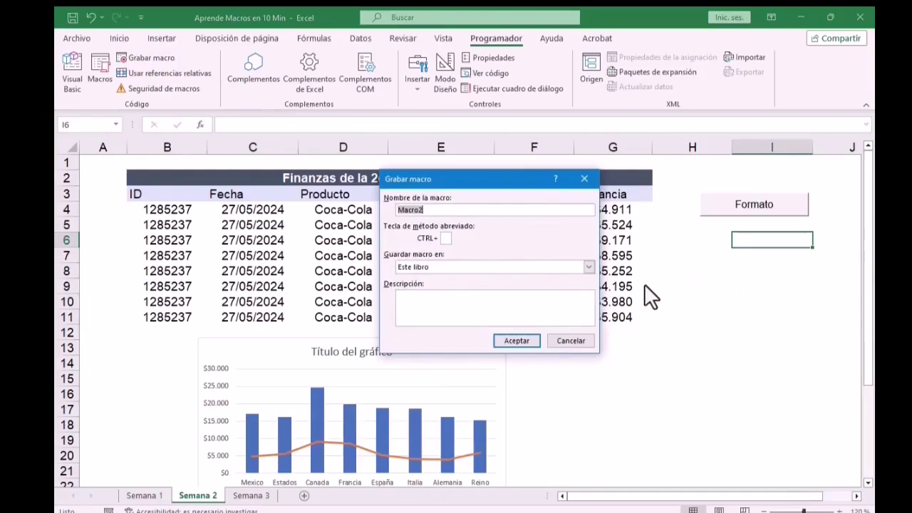
{"action": "type", "text": "Resaltar"}
{"action": "left_click", "coordinate": [525, 340]}
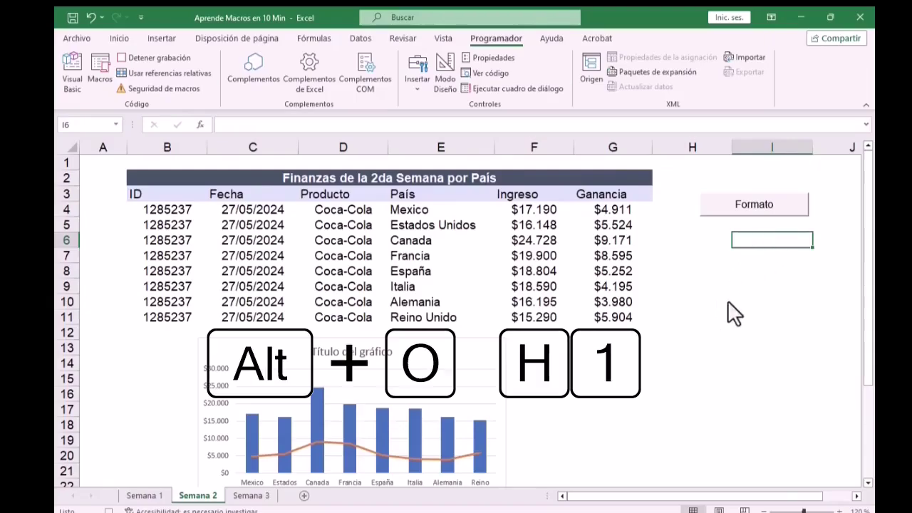
Step: Fill cell I6 with the first darker shade of the light grey theme colour
{"action": "key", "text": "alt+o"}
{"action": "key", "text": "h"}
{"action": "key", "text": "1"}
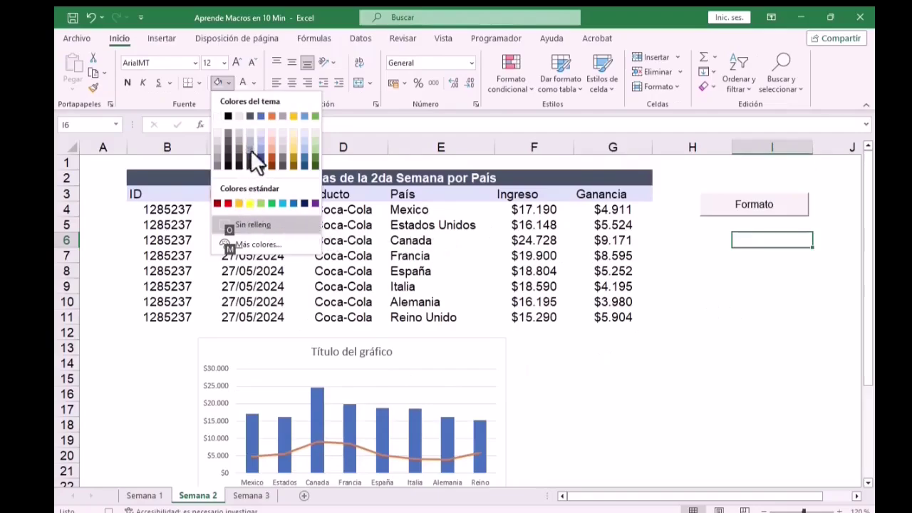
{"action": "left_click", "coordinate": [238, 132]}
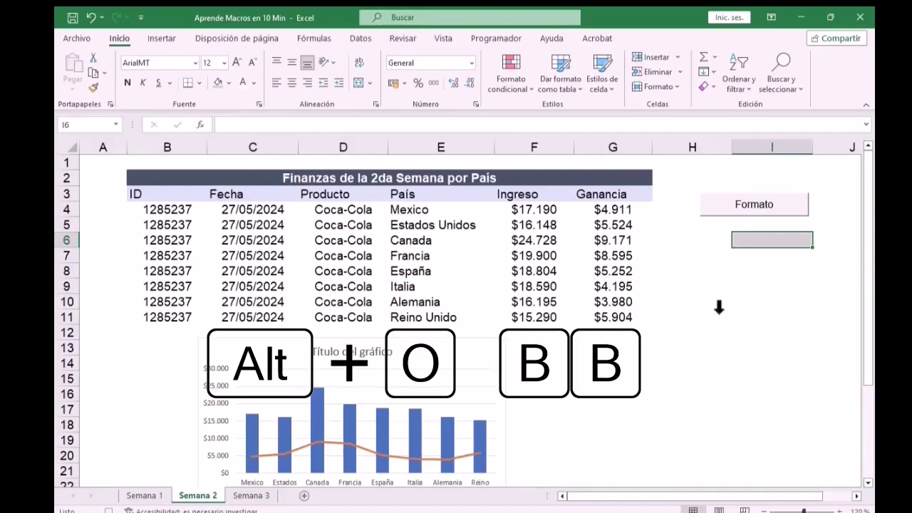
Step: Apply a top and bottom border to cell I6 and move off the cell to check it
{"action": "key", "text": "alt"}
{"action": "key", "text": "o"}
{"action": "key", "text": "b"}
{"action": "key", "text": "b"}
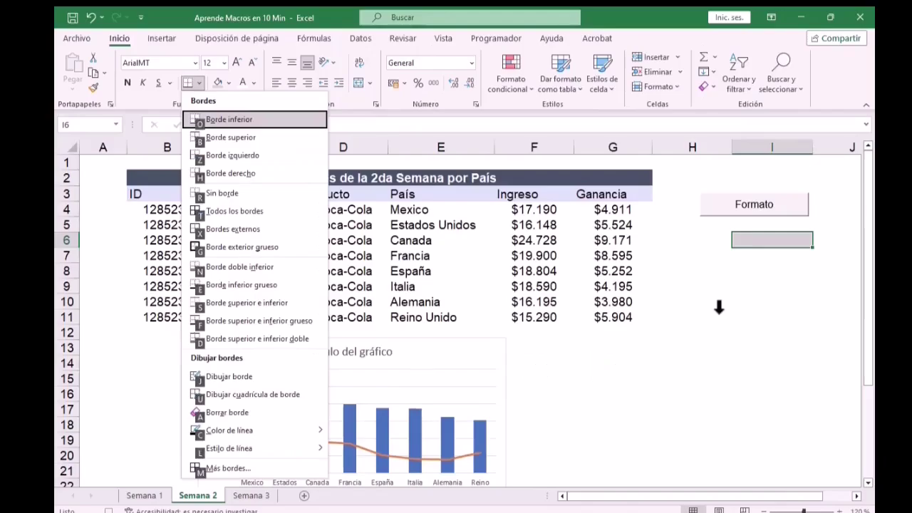
{"action": "key", "text": "s"}
{"action": "key", "text": "Down"}
{"action": "key", "text": "Down"}
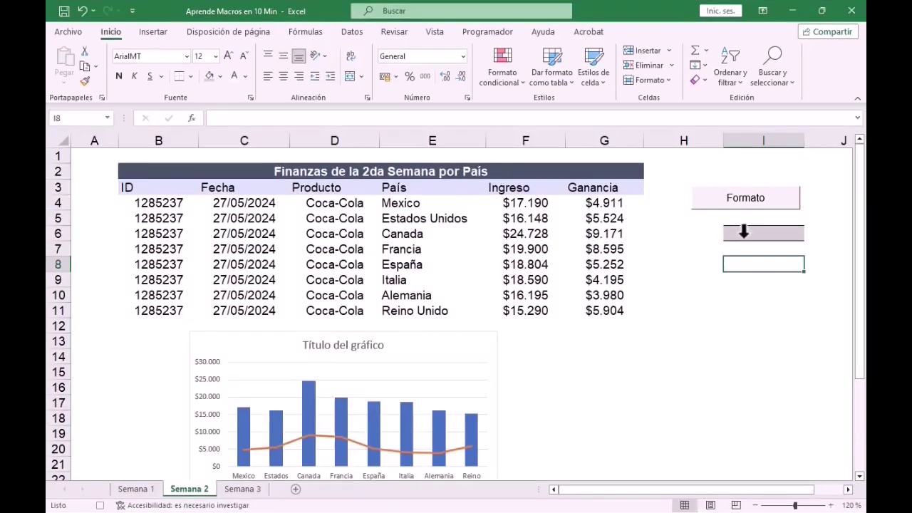
Step: Return to cell I6 and apply bold formatting to it
{"action": "key", "text": "Up"}
{"action": "key", "text": "Up"}
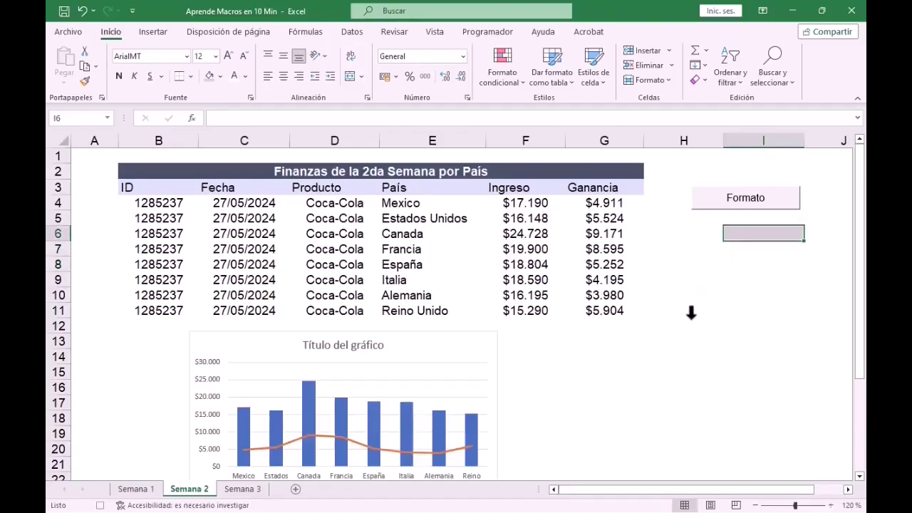
{"action": "key", "text": "ctrl+n"}
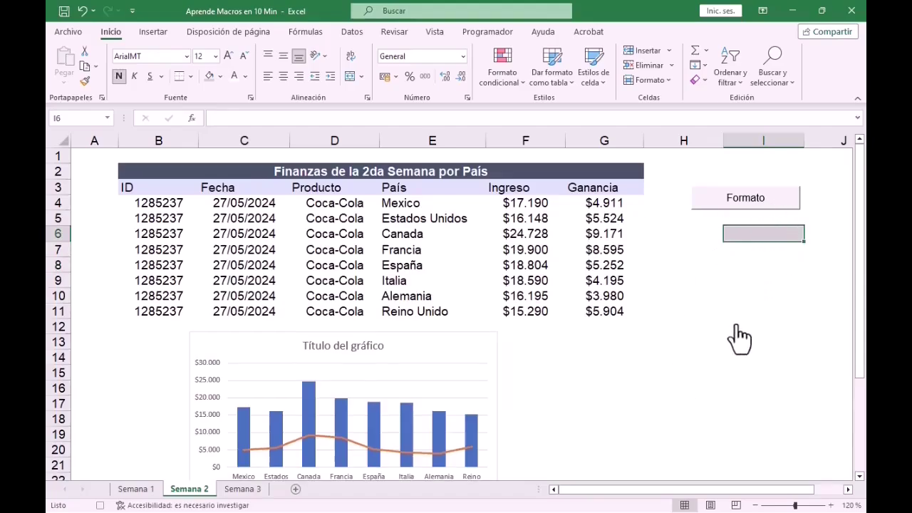
Step: Stop recording the Resaltar macro and insert a form-control button on the sheet with that macro assigned to it
{"action": "left_click", "coordinate": [502, 32]}
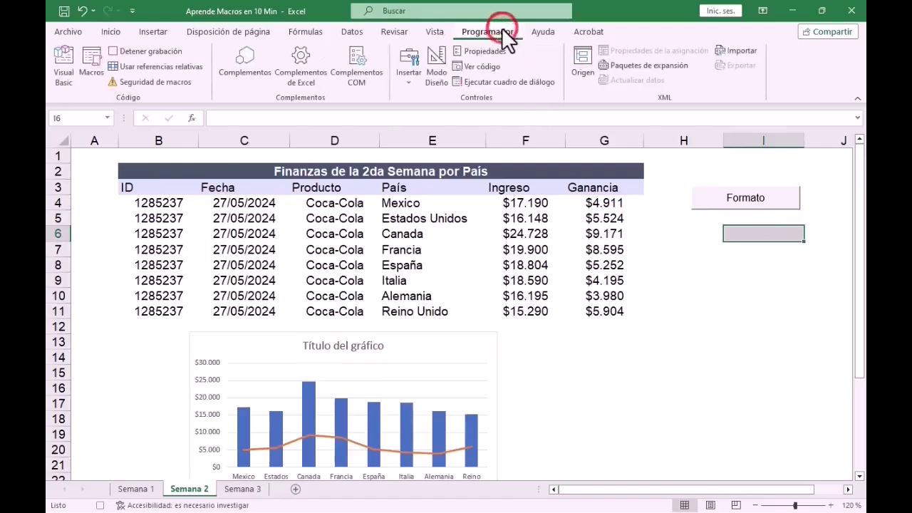
{"action": "left_click", "coordinate": [156, 51]}
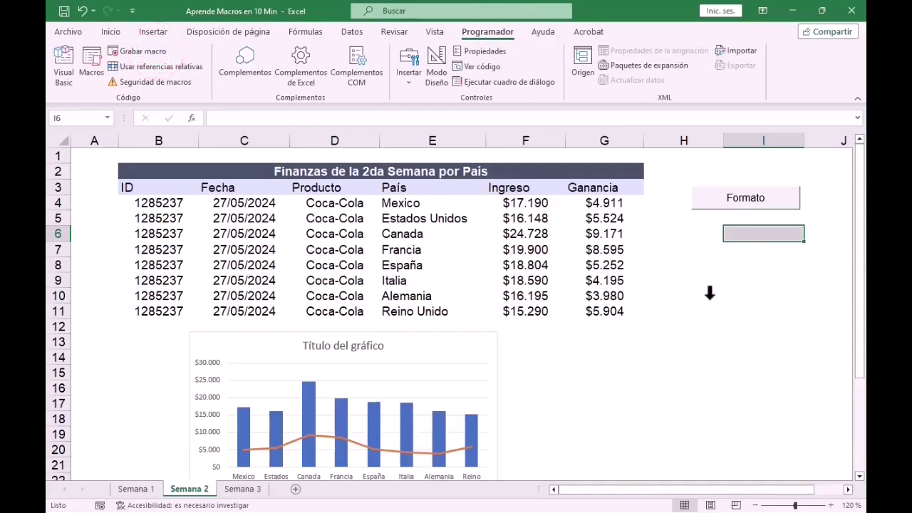
{"action": "left_click", "coordinate": [405, 80]}
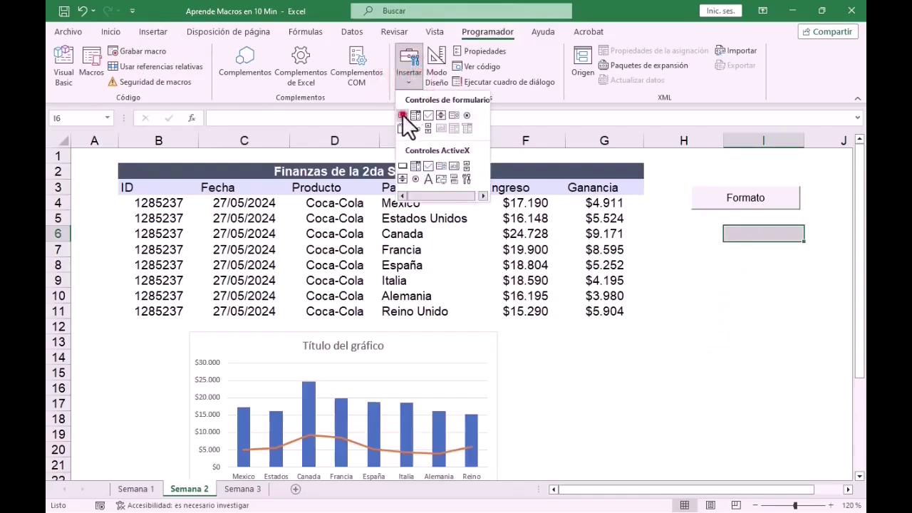
{"action": "left_click", "coordinate": [402, 116]}
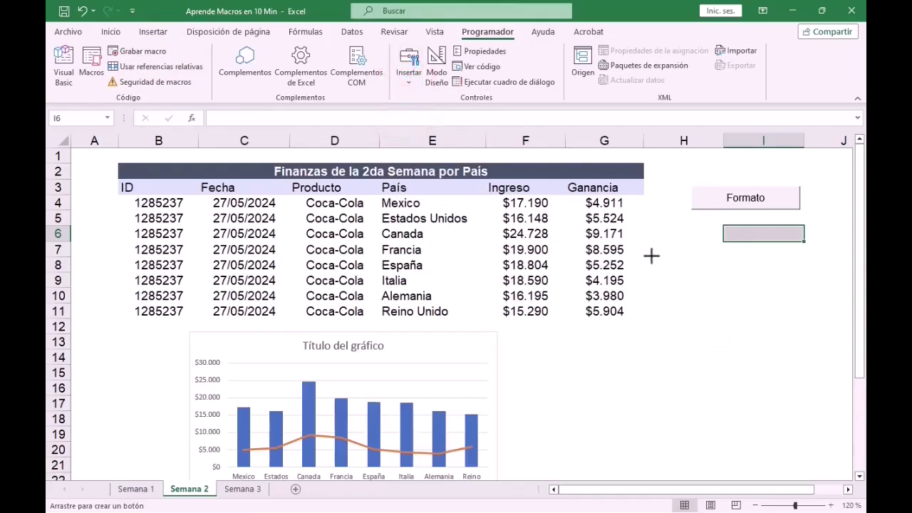
{"action": "left_click_drag", "start_coordinate": [651, 255], "coordinate": [774, 282]}
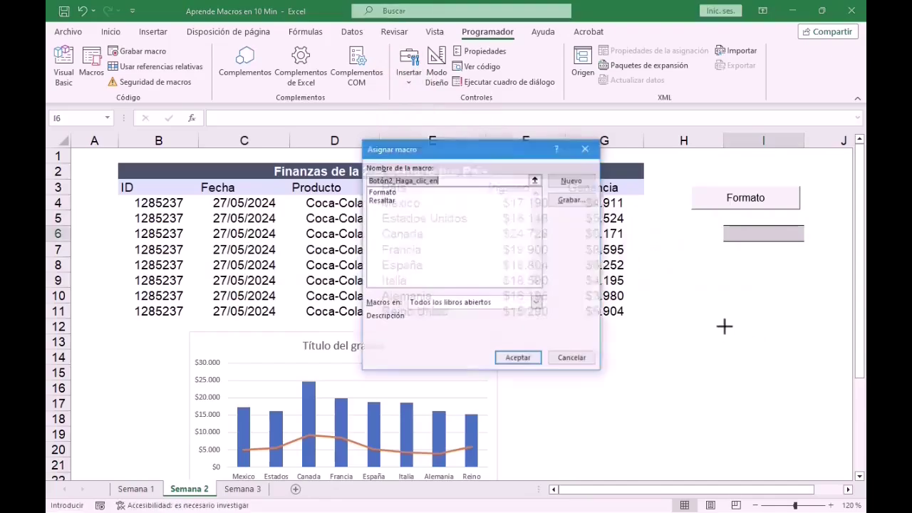
{"action": "left_click", "coordinate": [384, 200]}
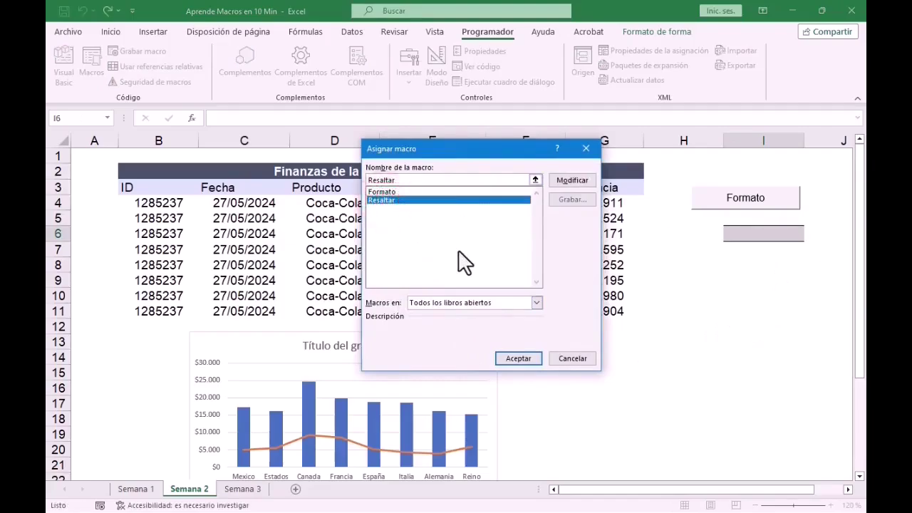
{"action": "left_click", "coordinate": [508, 356]}
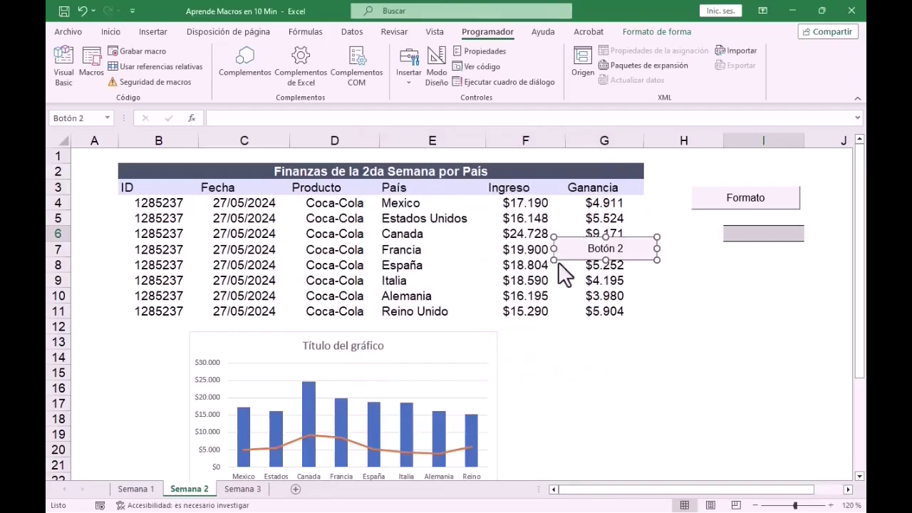
Step: Move the new button below the Formato button, near row 9 in columns H and I, and label it Resaltar
{"action": "left_click_drag", "start_coordinate": [573, 253], "coordinate": [716, 288]}
{"action": "left_click", "coordinate": [708, 288], "text": "ctrl"}
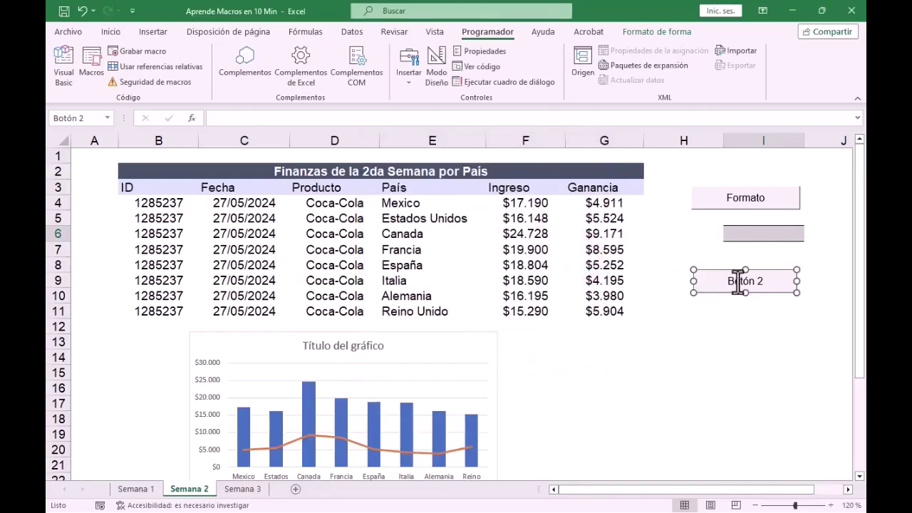
{"action": "left_click", "coordinate": [737, 281]}
{"action": "left_click", "coordinate": [660, 490]}
{"action": "left_click_drag", "start_coordinate": [702, 503], "coordinate": [716, 492]}
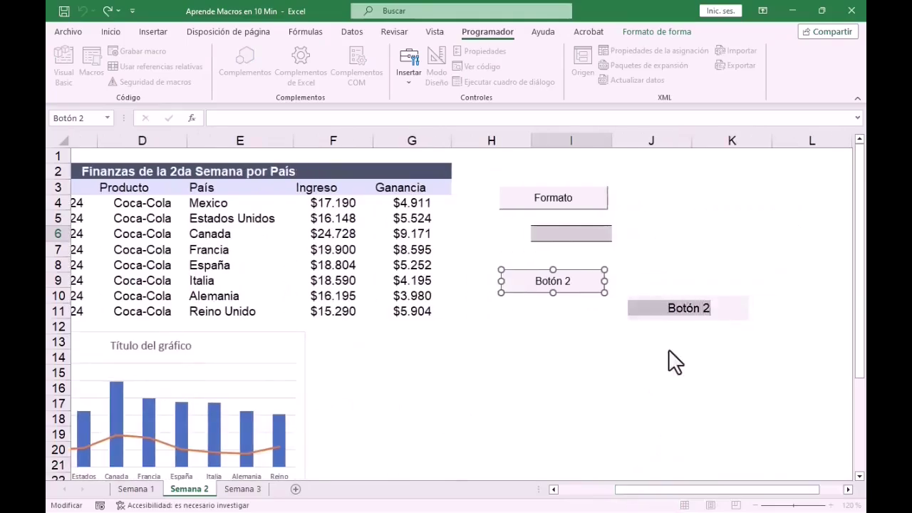
{"action": "type", "text": "Resaltar"}
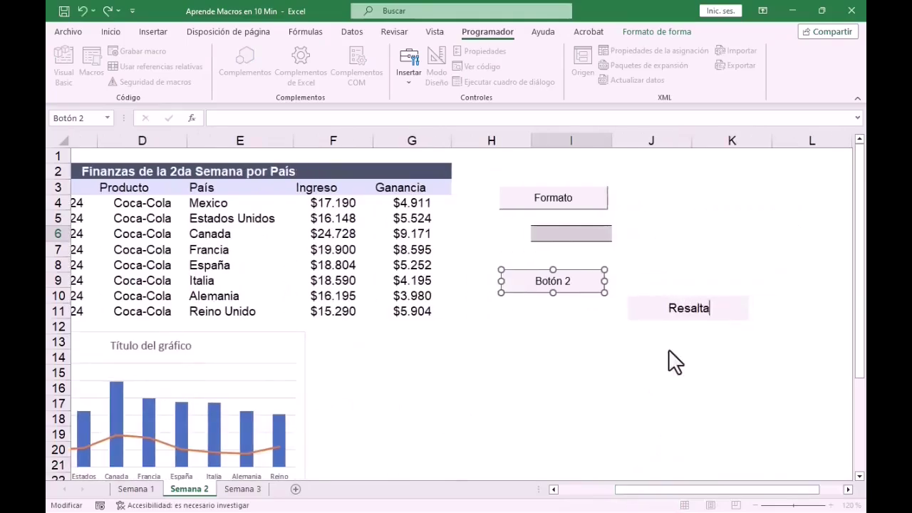
{"action": "left_click", "coordinate": [661, 327]}
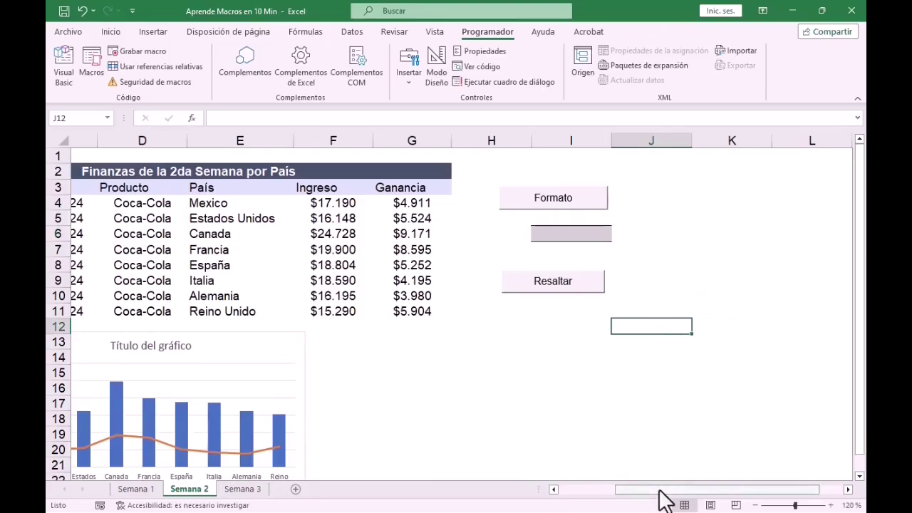
{"action": "left_click_drag", "start_coordinate": [659, 490], "coordinate": [588, 489]}
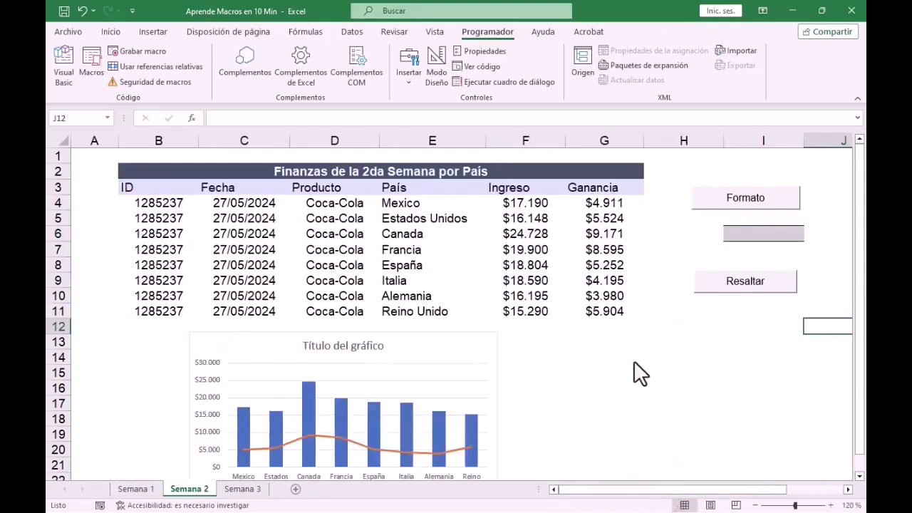
Step: Use the Resaltar button to highlight the Canada row, B6:G6, and the Alemania cell, E10
{"action": "left_click", "coordinate": [162, 238]}
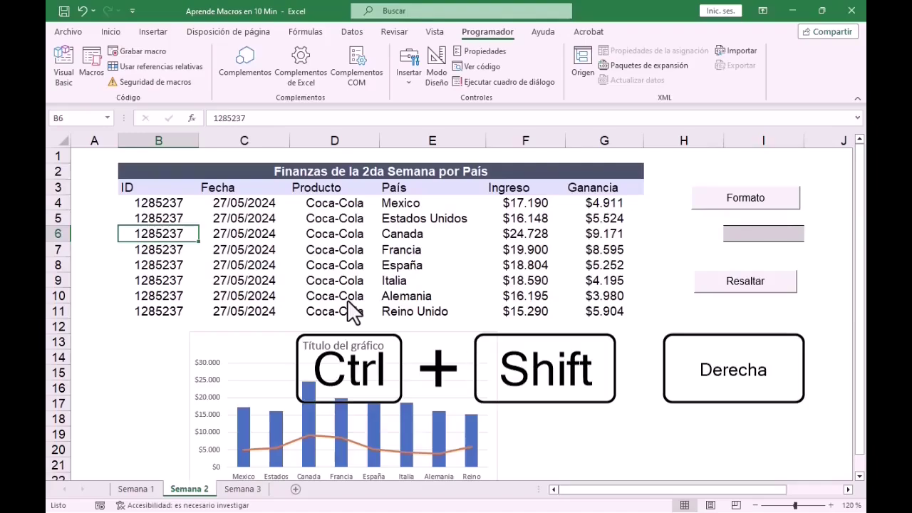
{"action": "key", "text": "ctrl+shift+Right"}
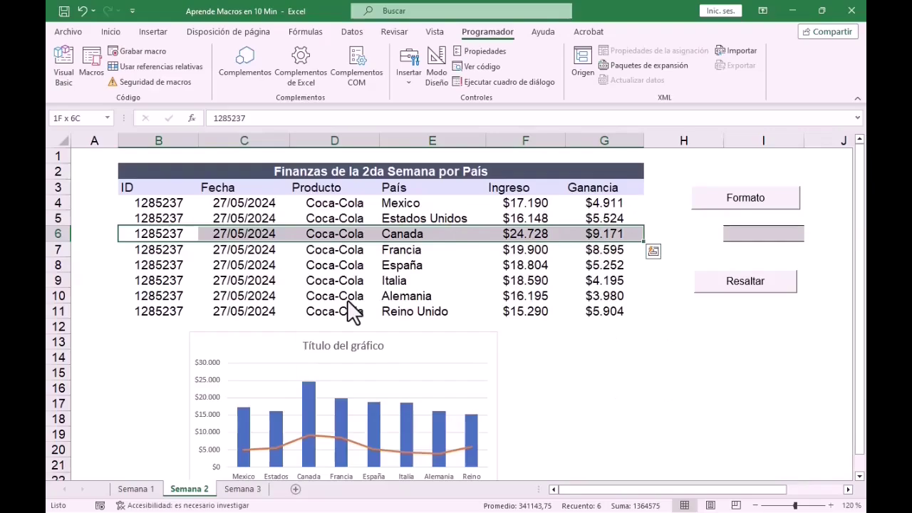
{"action": "left_click", "coordinate": [709, 287]}
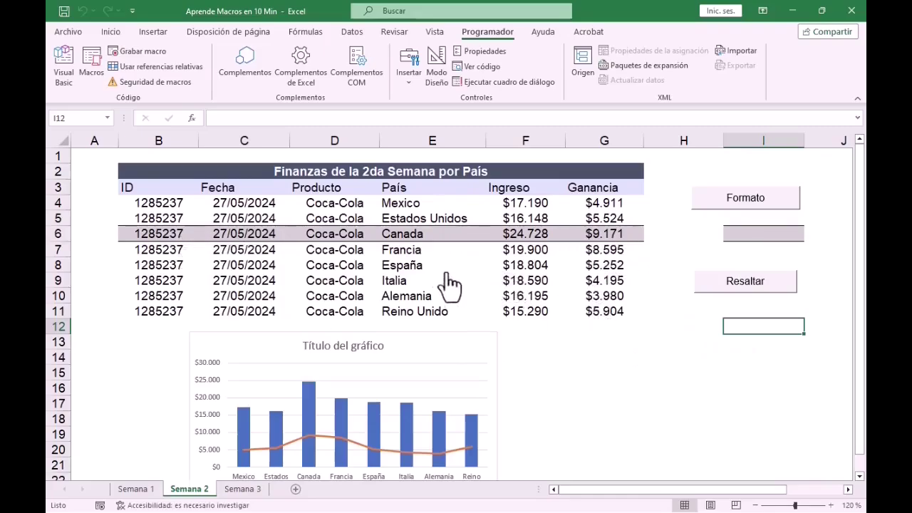
{"action": "left_click", "coordinate": [427, 295]}
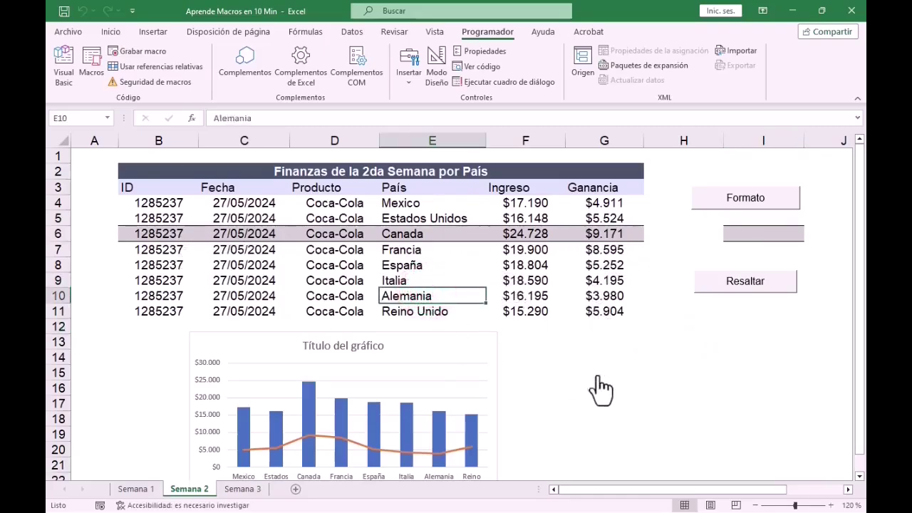
{"action": "left_click", "coordinate": [716, 282]}
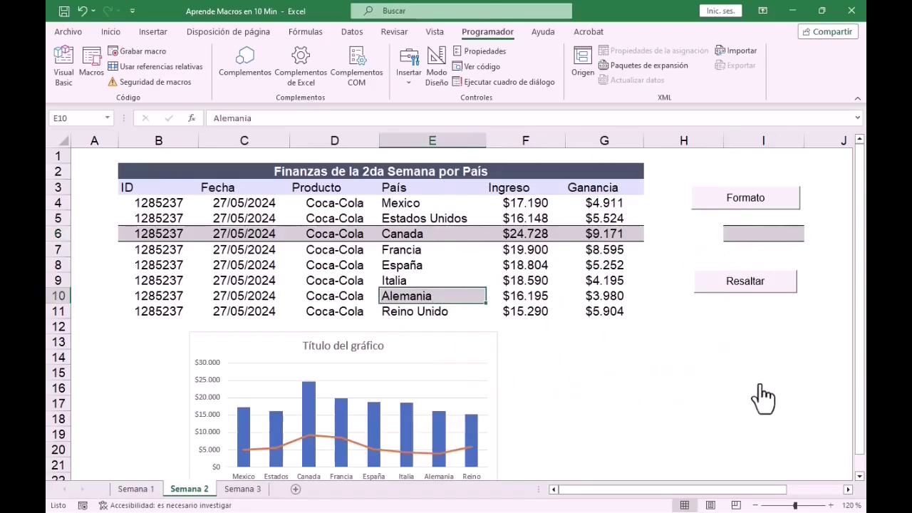
Step: Highlight the España row, B8:G8, with the Resaltar button
{"action": "left_click", "coordinate": [165, 267]}
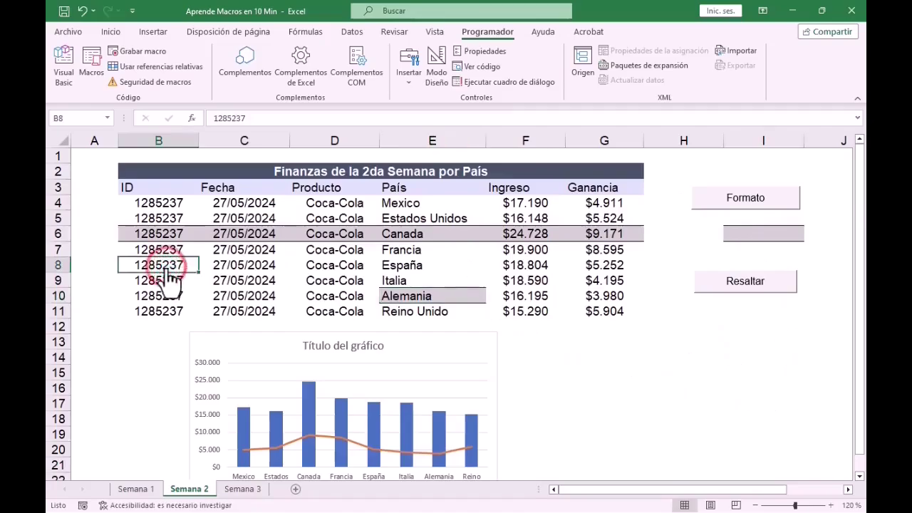
{"action": "key", "text": "ctrl+shift+Right"}
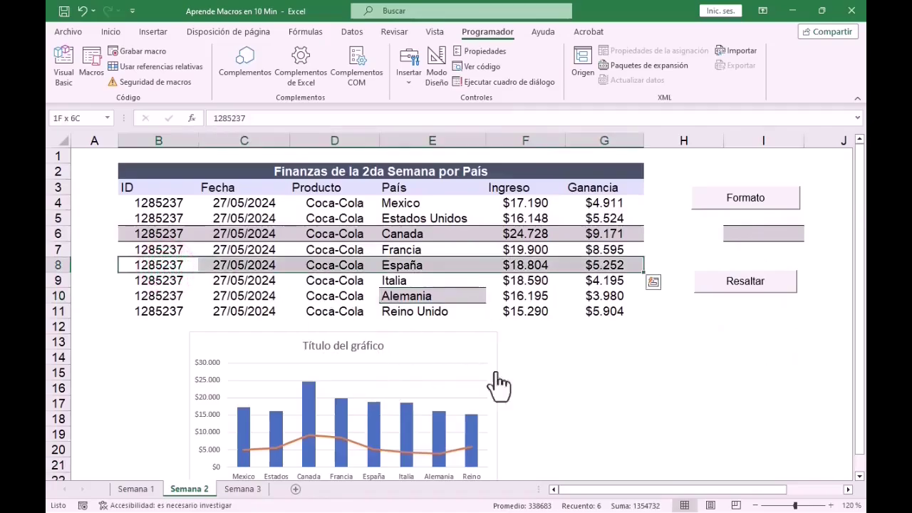
{"action": "left_click", "coordinate": [716, 291]}
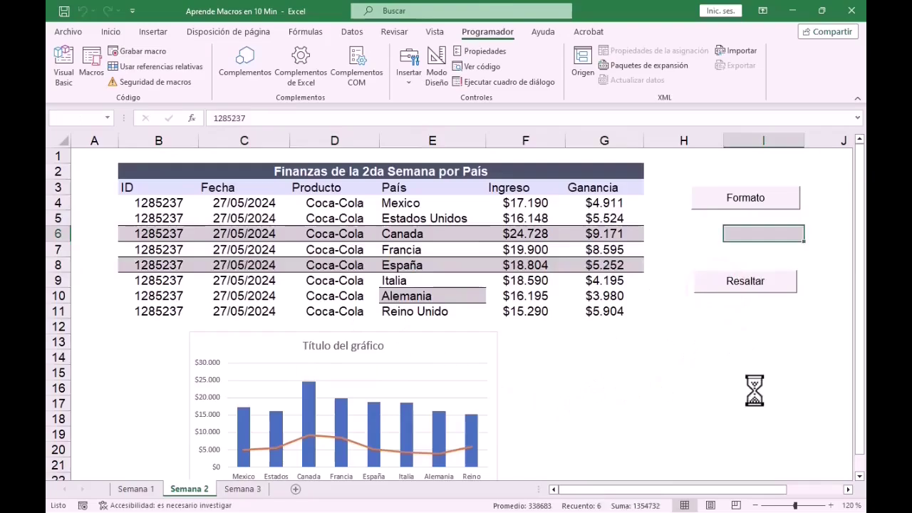
Step: Assign the Resaltar macro to the calculator-and-folder picture and use the picture to highlight cell B9
{"action": "left_click", "coordinate": [622, 356]}
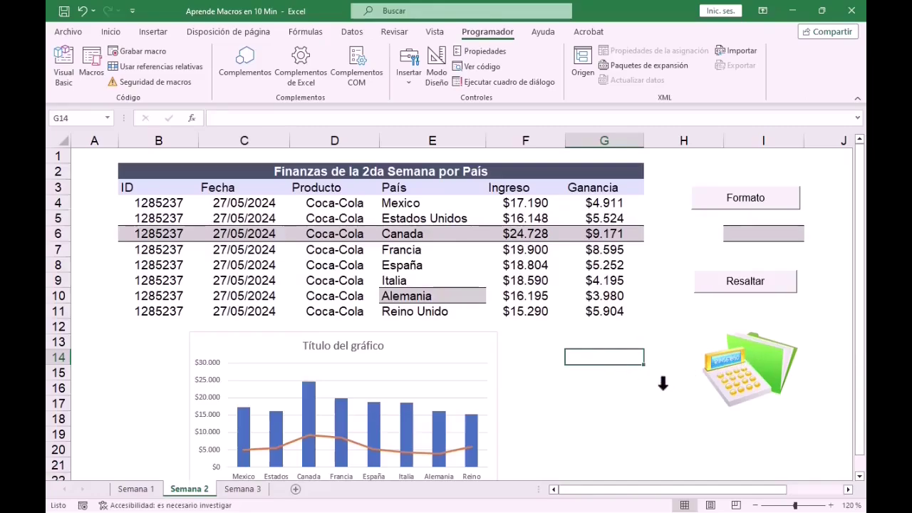
{"action": "left_click", "coordinate": [726, 360]}
{"action": "right_click", "coordinate": [727, 360]}
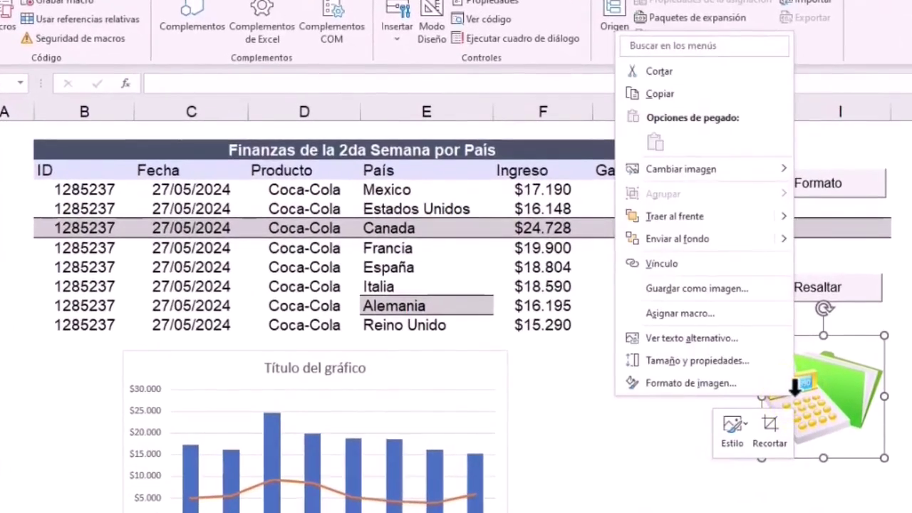
{"action": "left_click", "coordinate": [736, 316]}
{"action": "left_click_drag", "start_coordinate": [714, 175], "coordinate": [505, 189]}
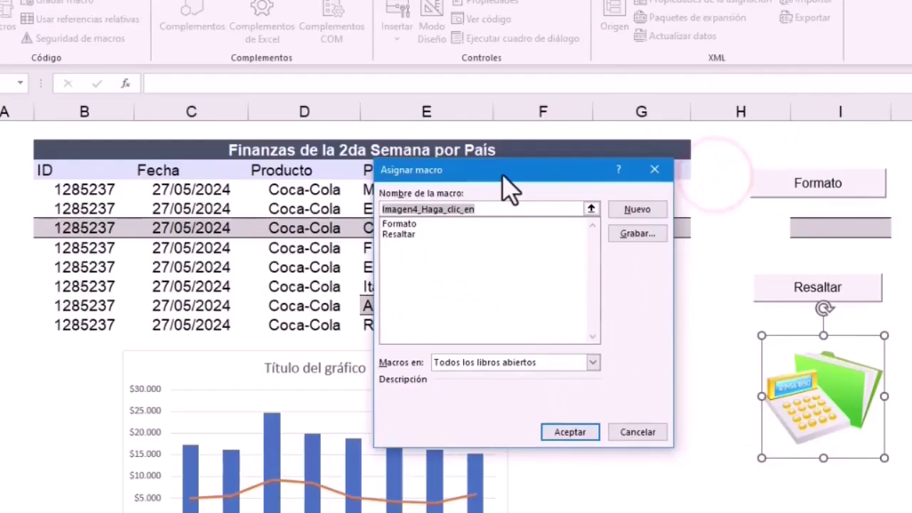
{"action": "left_click", "coordinate": [405, 234]}
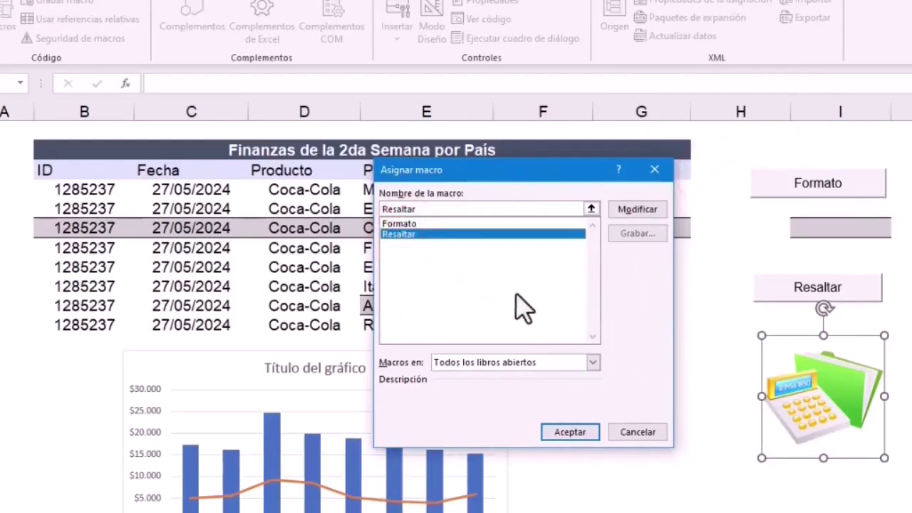
{"action": "left_click", "coordinate": [570, 432]}
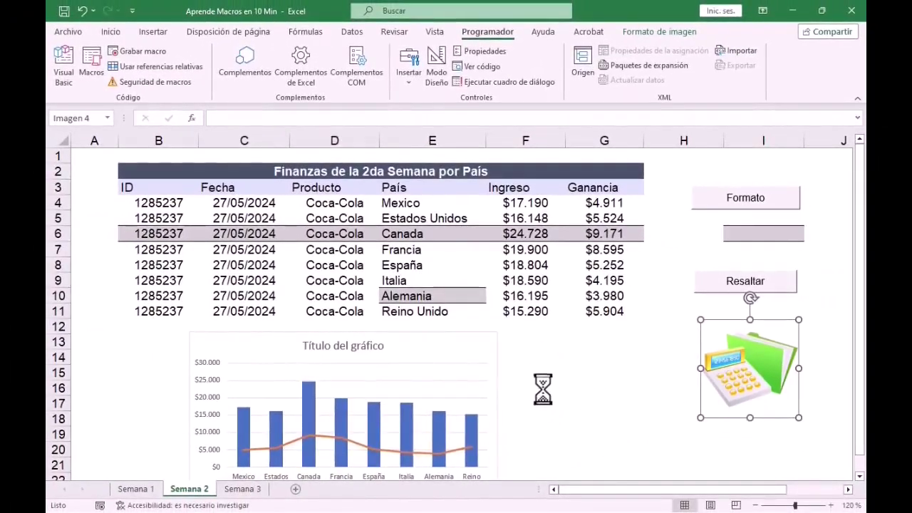
{"action": "left_click", "coordinate": [164, 280]}
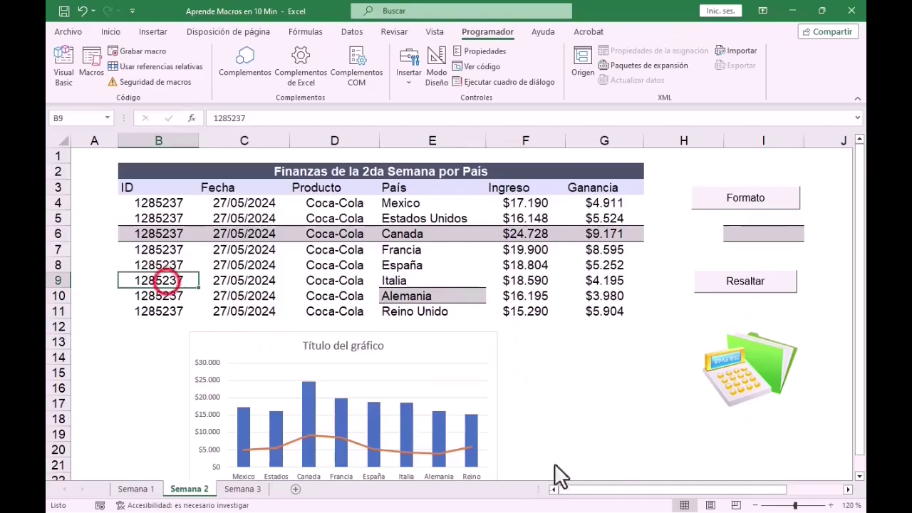
{"action": "left_click", "coordinate": [751, 371]}
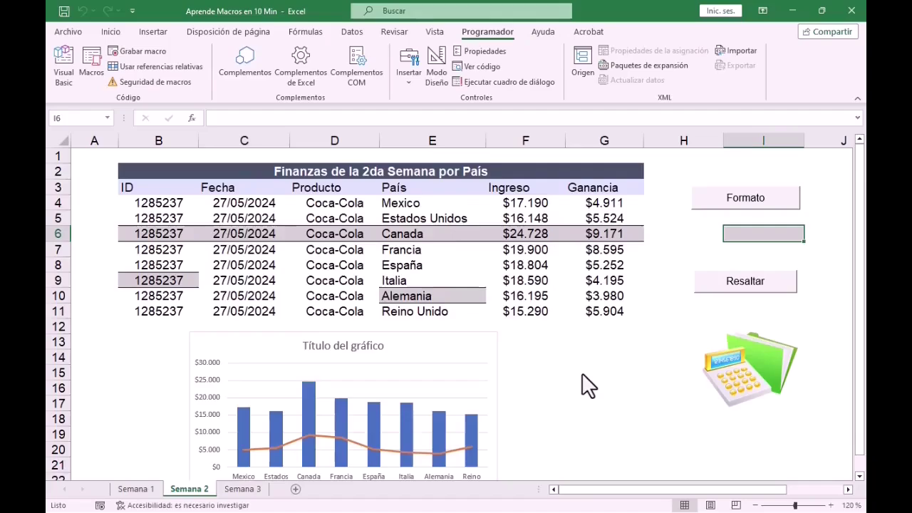
Step: Compare the last table row on sheet Semana 2, row 11, with rows 12 to 14 of the table on Semana 3
{"action": "left_click", "coordinate": [58, 311]}
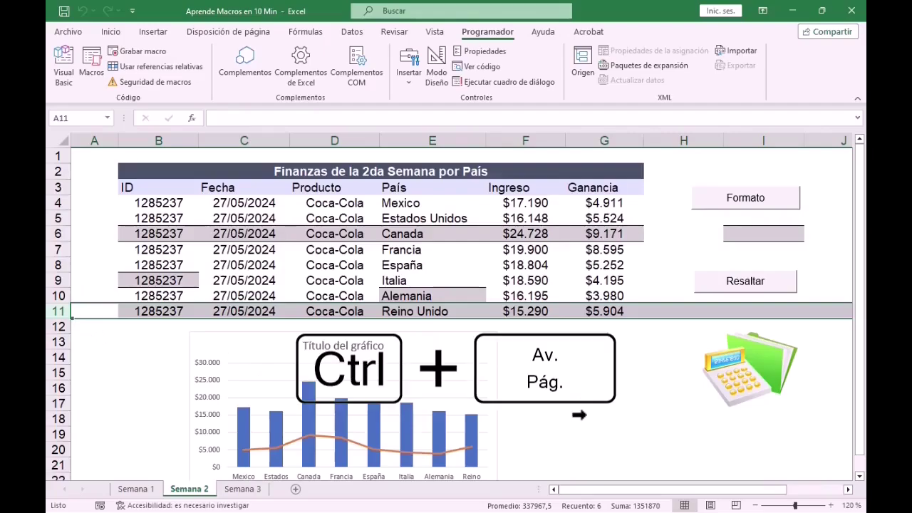
{"action": "key", "text": "ctrl+Page_Down"}
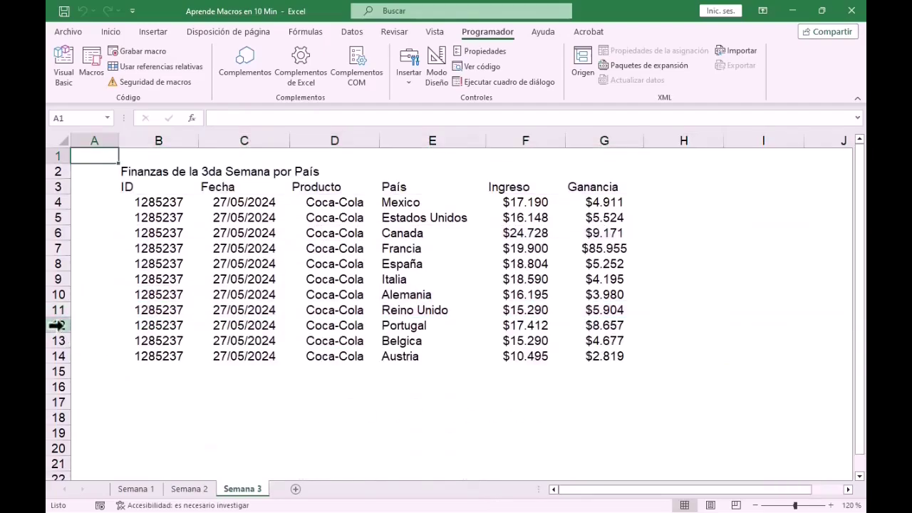
{"action": "left_click_drag", "start_coordinate": [57, 325], "coordinate": [58, 356]}
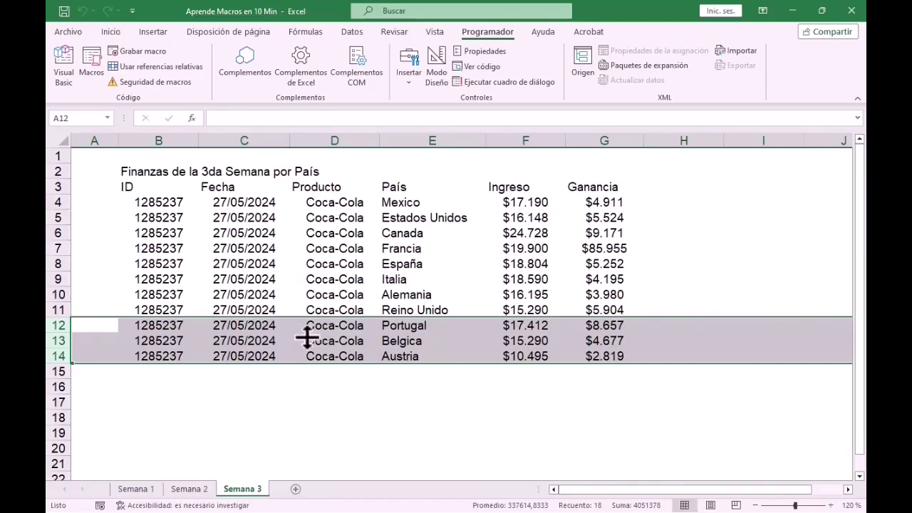
{"action": "left_click", "coordinate": [332, 281]}
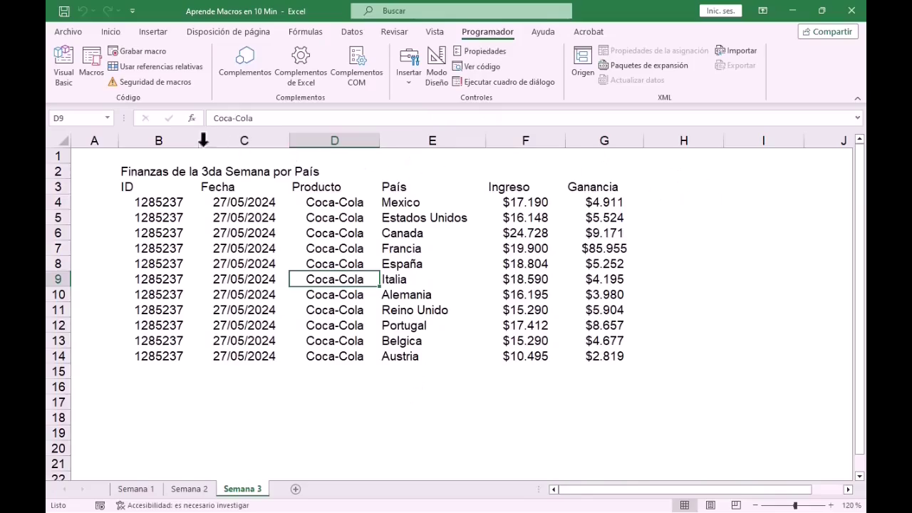
Step: Run the Formato macro on sheet Semana 3 and move its chart below the table, starting at row 15 in column B
{"action": "left_click", "coordinate": [92, 71]}
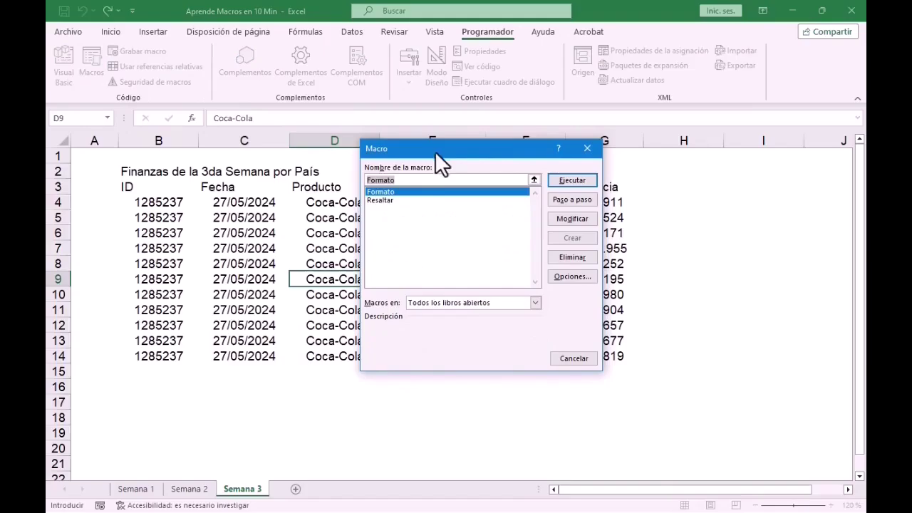
{"action": "left_click", "coordinate": [570, 180]}
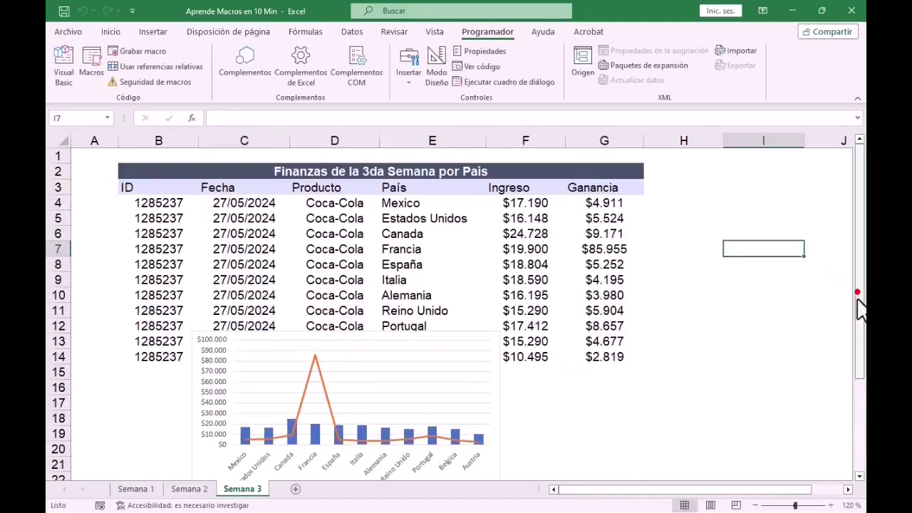
{"action": "left_click_drag", "start_coordinate": [858, 299], "coordinate": [858, 332]}
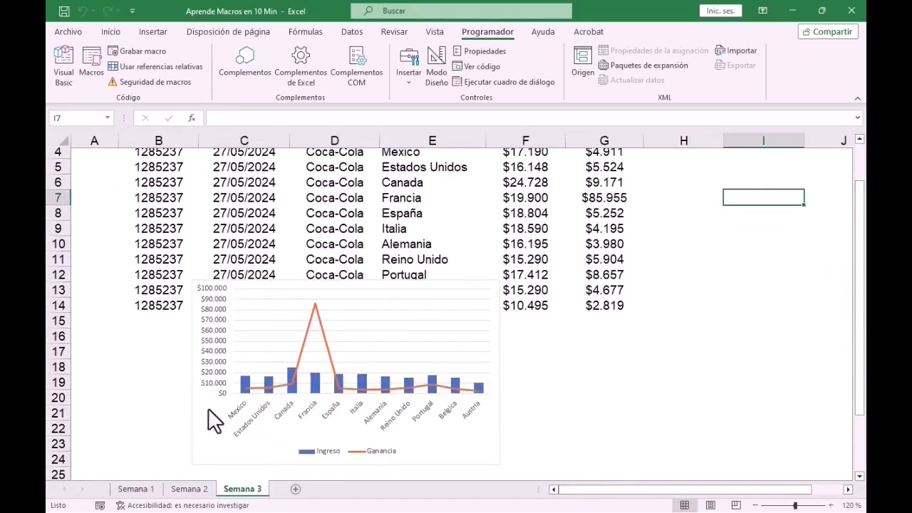
{"action": "left_click_drag", "start_coordinate": [208, 411], "coordinate": [150, 448]}
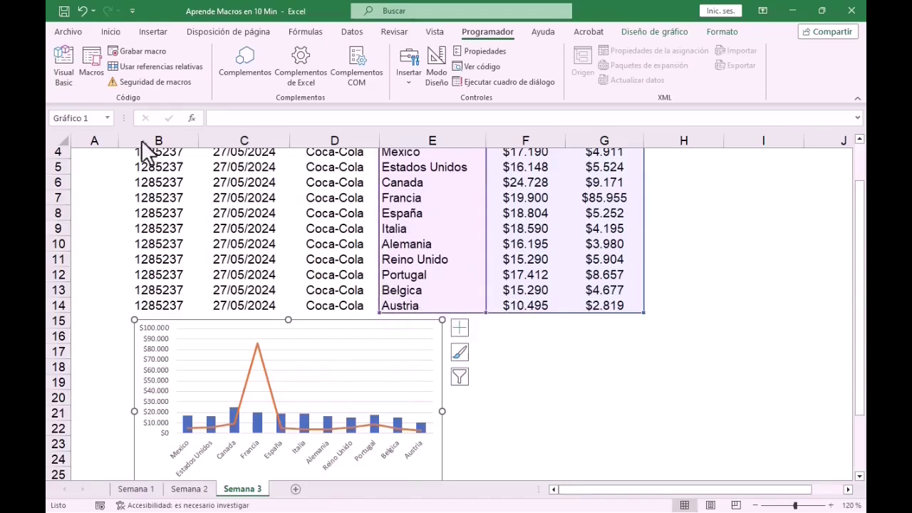
Step: Open the Formato macro's code in the Visual Basic editor at the instructions that create the chart
{"action": "left_click", "coordinate": [91, 65]}
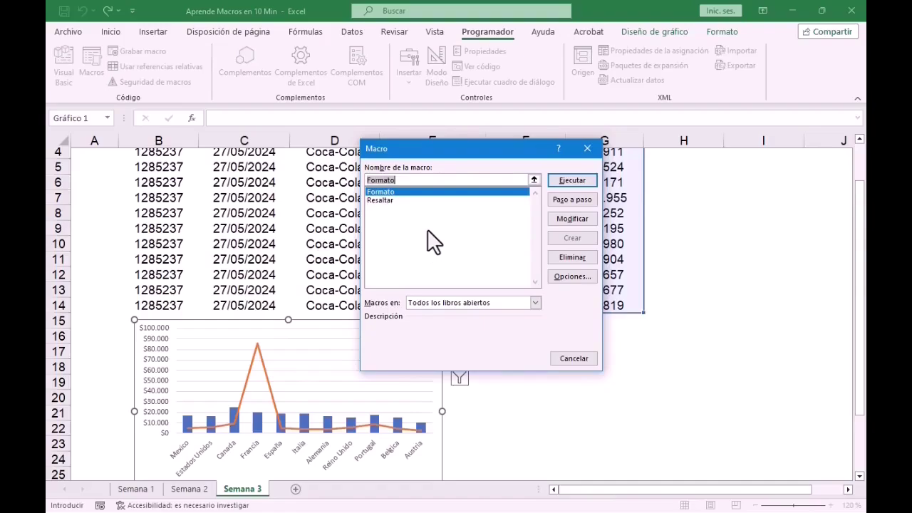
{"action": "left_click", "coordinate": [558, 218]}
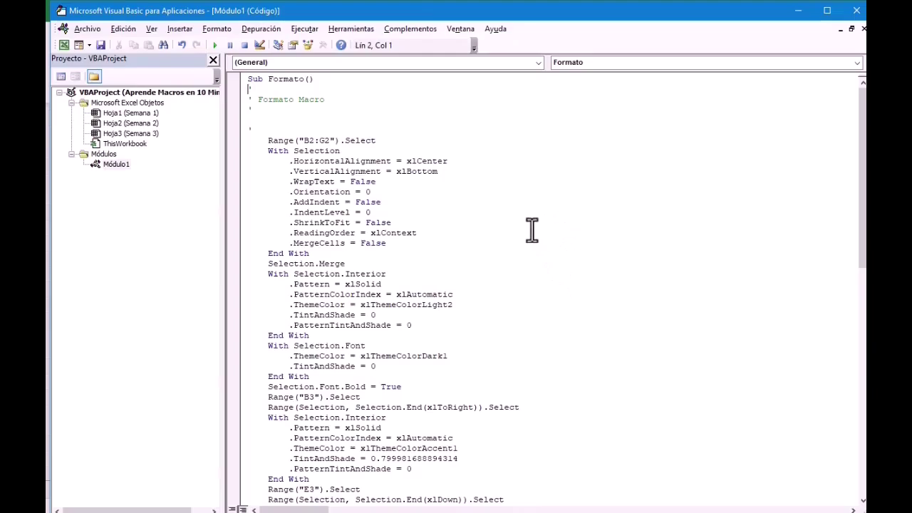
{"action": "left_click_drag", "start_coordinate": [884, 141], "coordinate": [883, 223]}
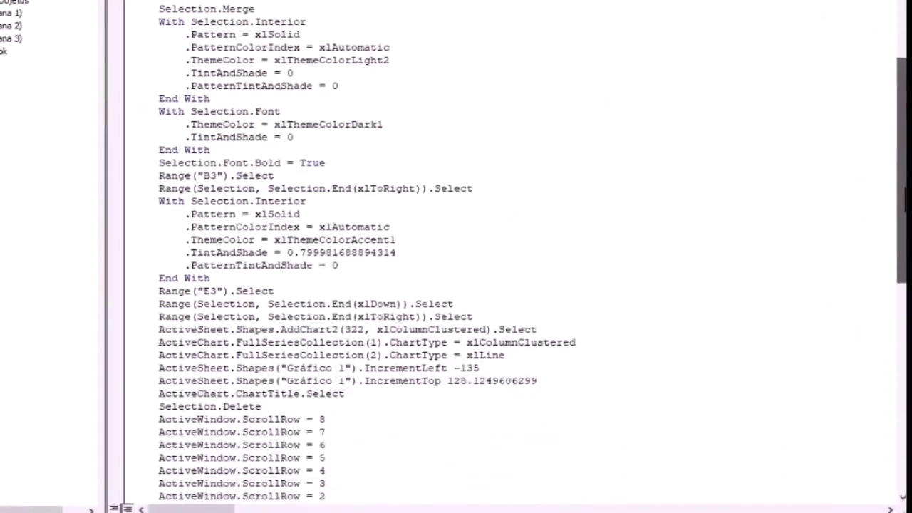
{"action": "scroll", "coordinate": [511, 253], "scroll_direction": "down", "scroll_amount": 1}
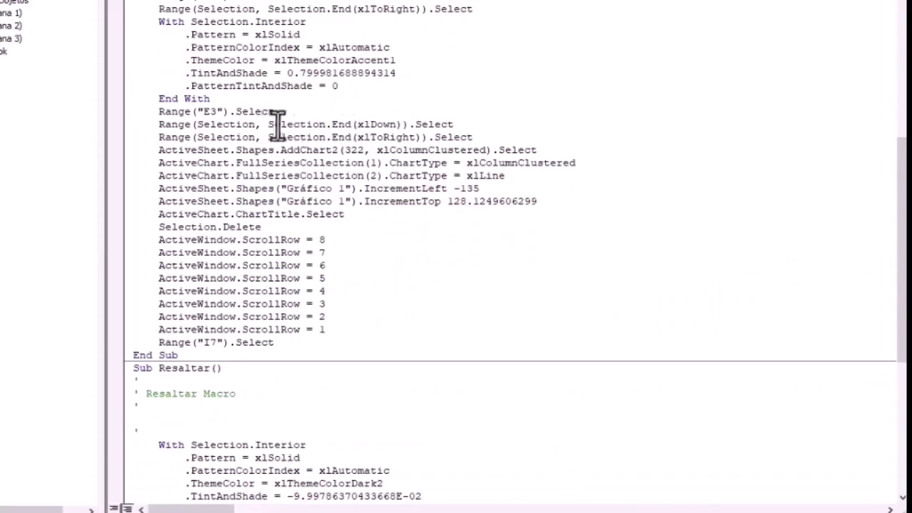
Step: Examine the xlDown and xlToRight arguments in the Formato code that extend the chart's data range from cell E3
{"action": "left_click_drag", "start_coordinate": [356, 123], "coordinate": [394, 123]}
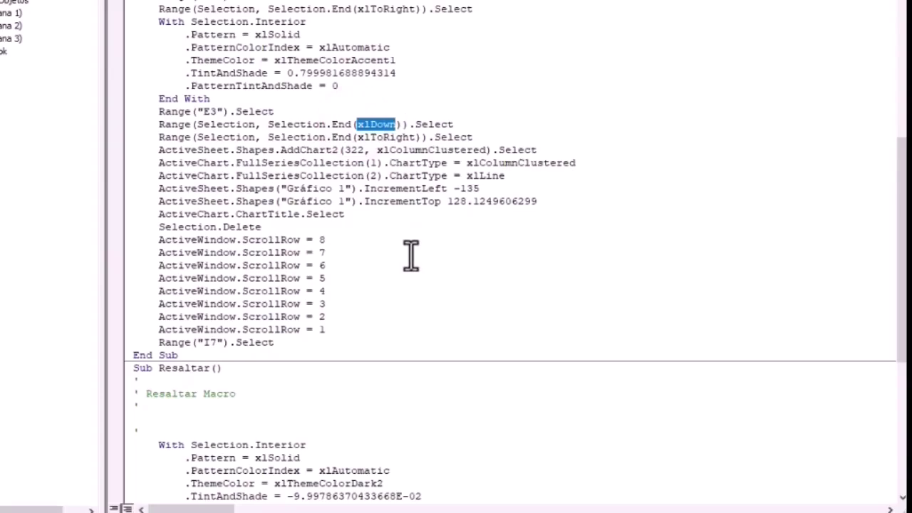
{"action": "left_click_drag", "start_coordinate": [357, 137], "coordinate": [416, 137]}
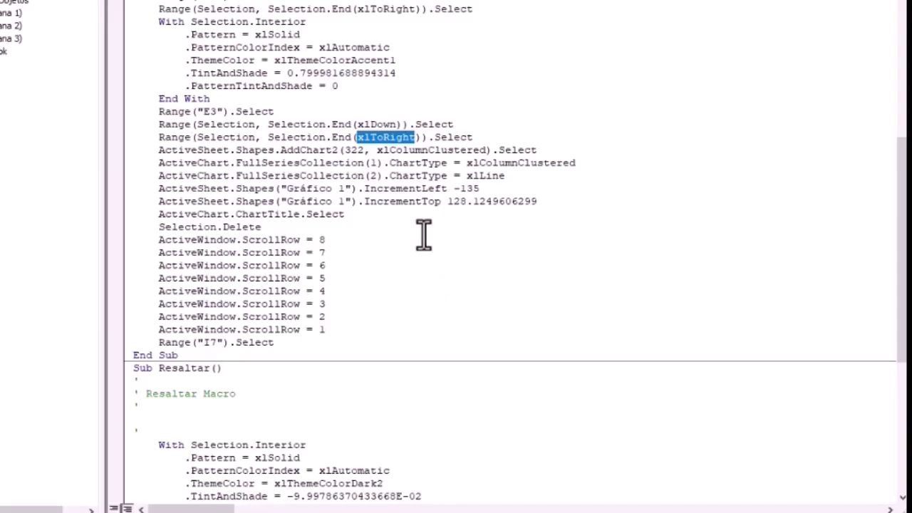
{"action": "left_click_drag", "start_coordinate": [356, 124], "coordinate": [425, 142]}
{"action": "left_click", "coordinate": [383, 168]}
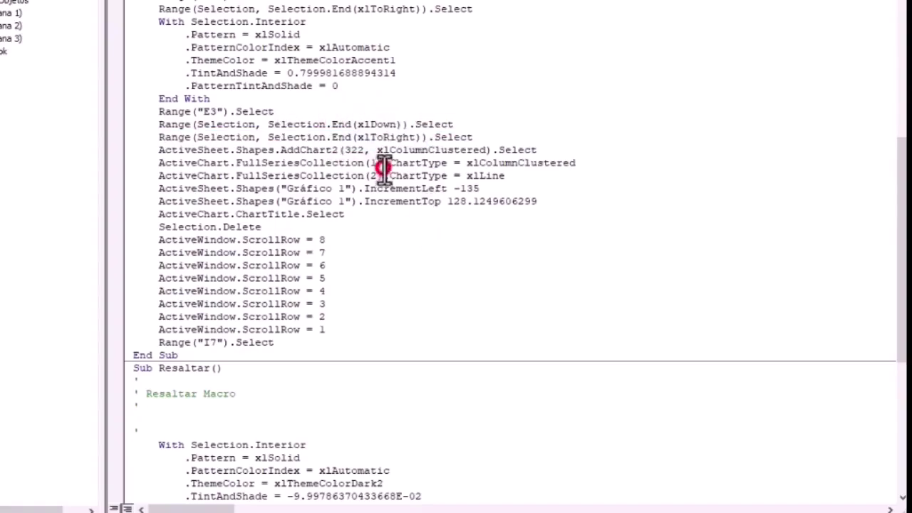
Step: Examine the fixed-range line Range("E2:G10").Select in the alternative Formato code and run Formato from its button on Semana 3
{"action": "scroll", "coordinate": [427, 185], "scroll_direction": "down", "scroll_amount": 1}
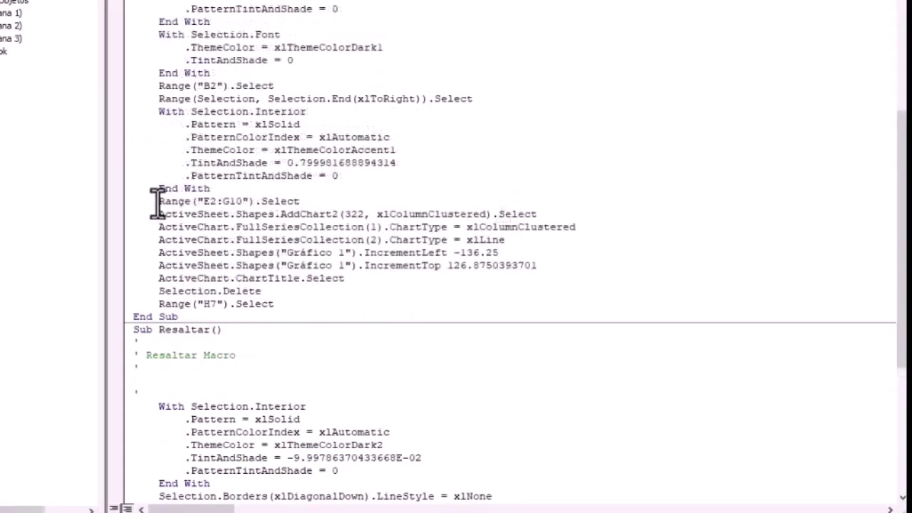
{"action": "left_click_drag", "start_coordinate": [158, 201], "coordinate": [303, 200]}
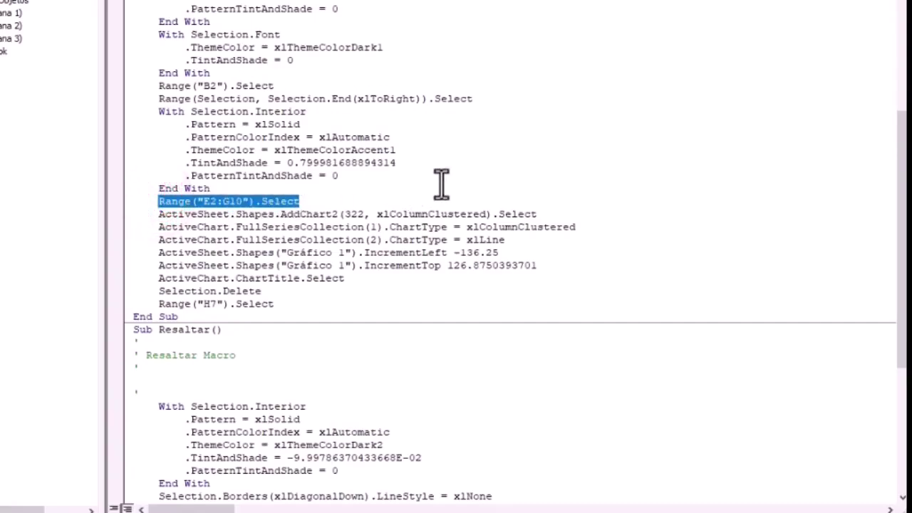
{"action": "double_click", "coordinate": [174, 202]}
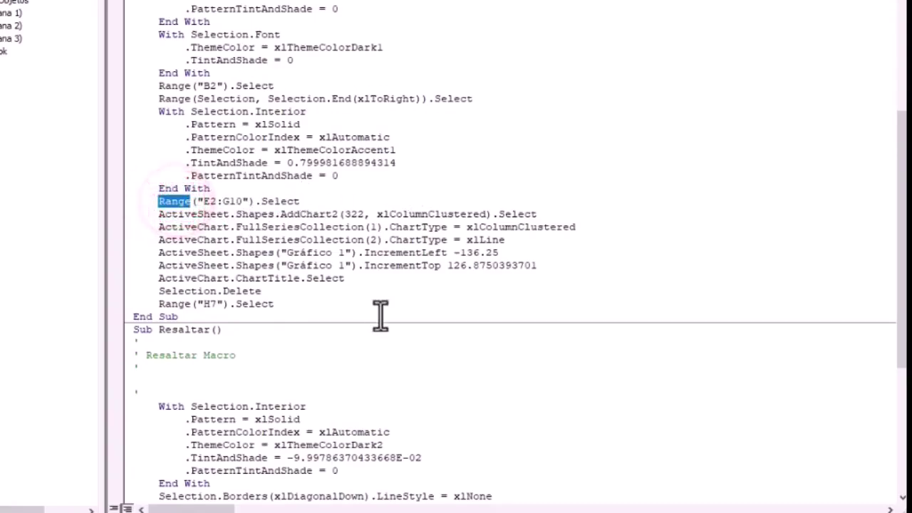
{"action": "left_click", "coordinate": [697, 118]}
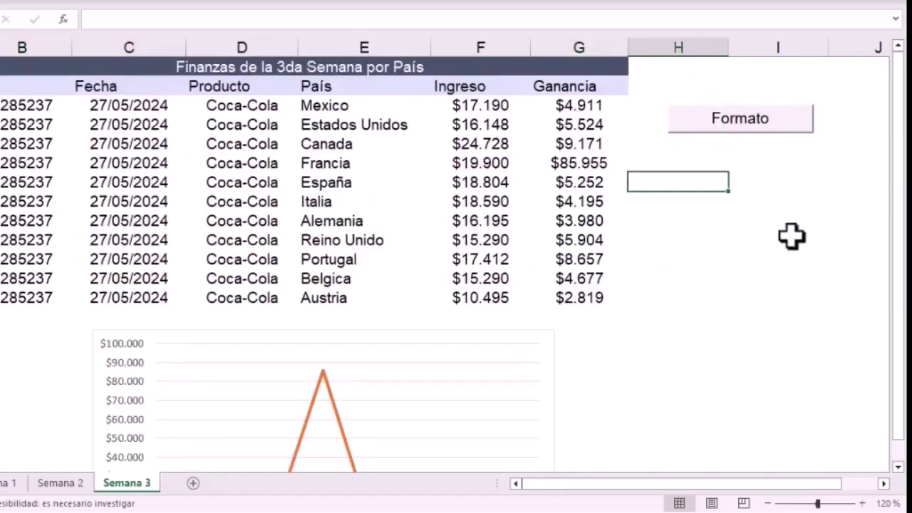
Step: Close the Visual Basic editor and deselect the chart on Semana 3 by selecting cell I8
{"action": "left_click_drag", "start_coordinate": [896, 253], "coordinate": [896, 349]}
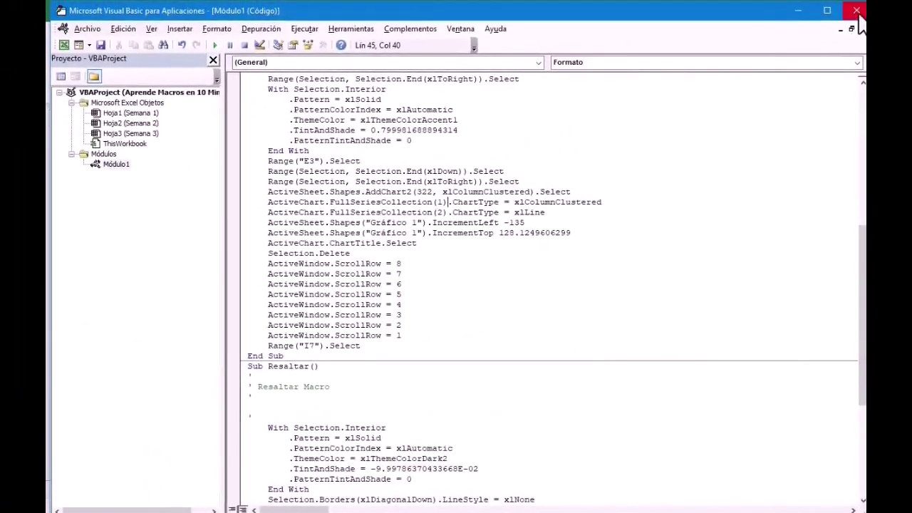
{"action": "left_click", "coordinate": [857, 13]}
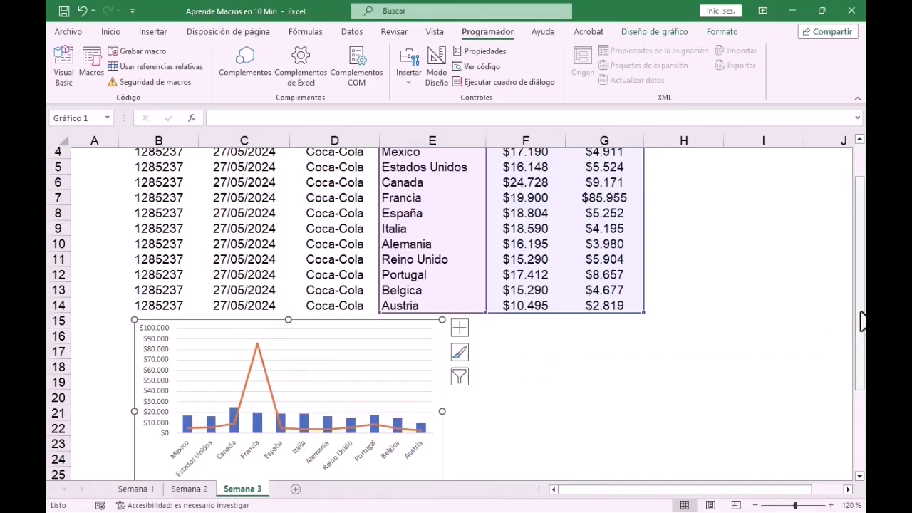
{"action": "left_click_drag", "start_coordinate": [859, 340], "coordinate": [859, 307]}
{"action": "left_click", "coordinate": [761, 251]}
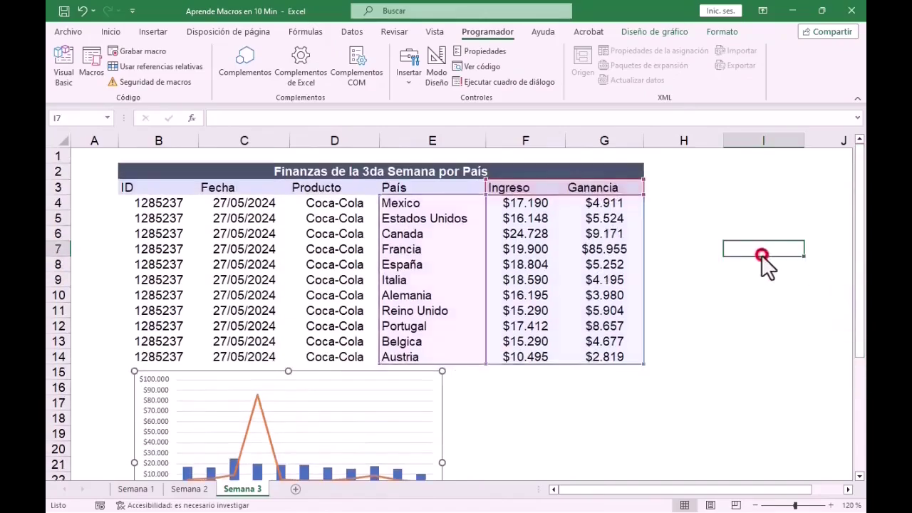
{"action": "left_click", "coordinate": [759, 265]}
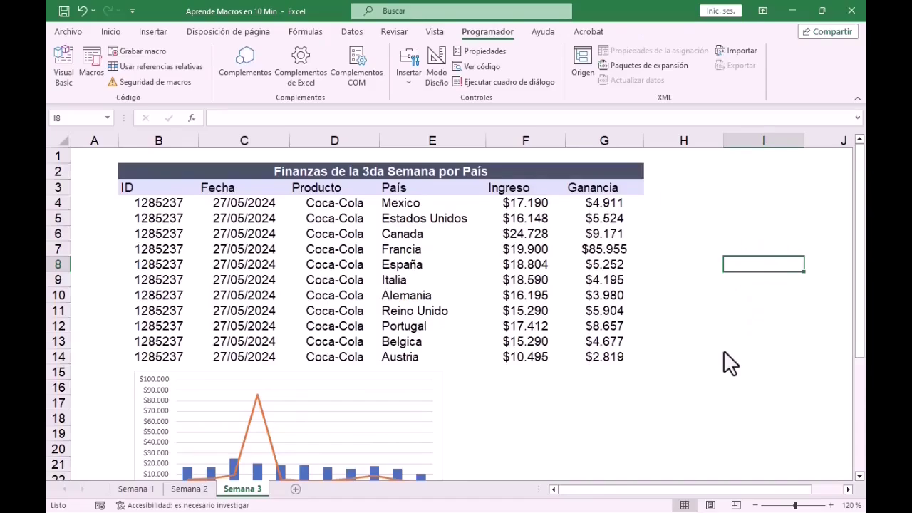
Step: Save the workbook as Aprende Macros en 10 Min in folder 3 Rec, with file type Libro de Excel habilitado para macros
{"action": "key", "text": "F12"}
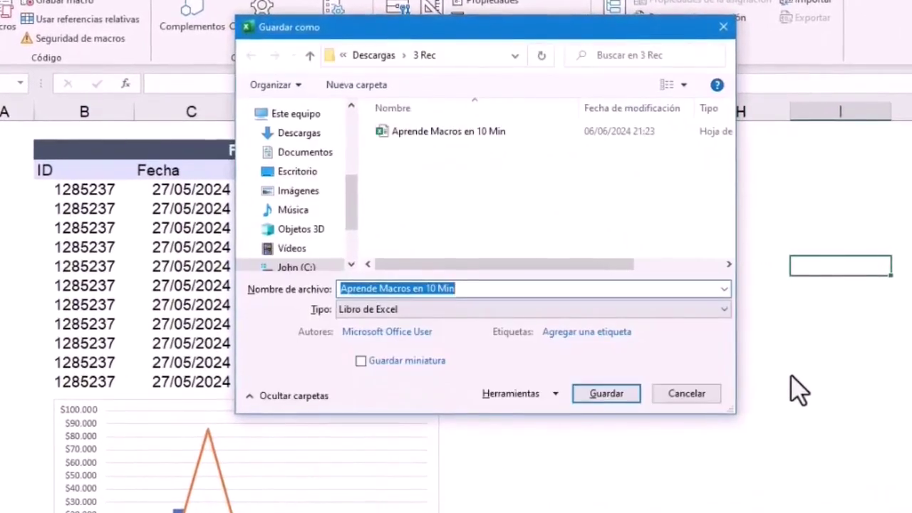
{"action": "left_click_drag", "start_coordinate": [400, 27], "coordinate": [392, 106]}
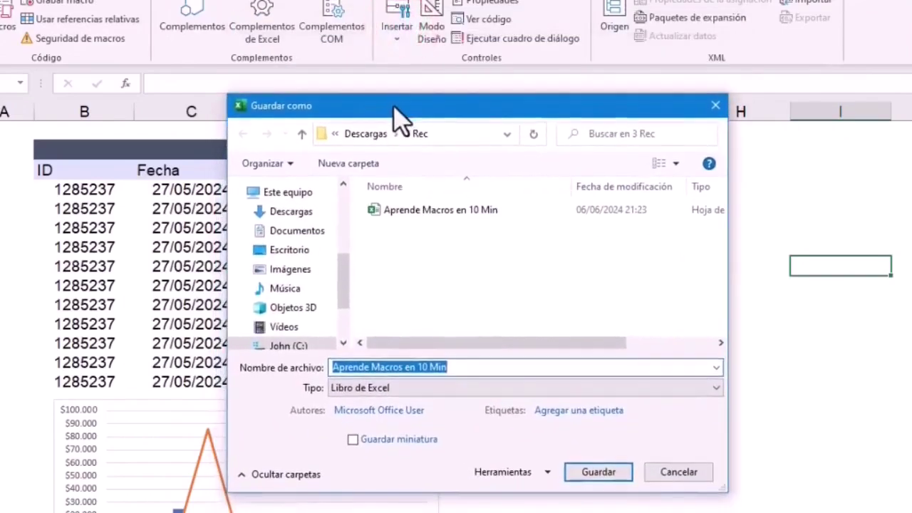
{"action": "left_click", "coordinate": [423, 388]}
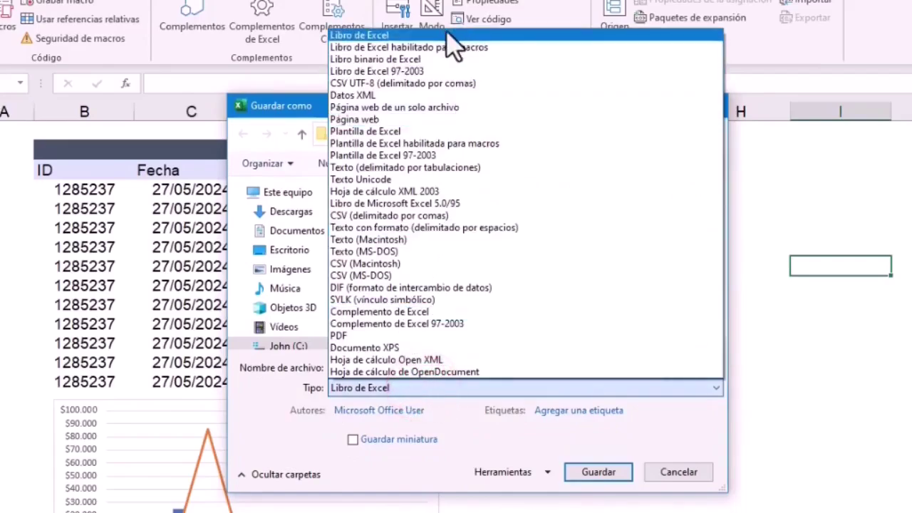
{"action": "left_click", "coordinate": [518, 49]}
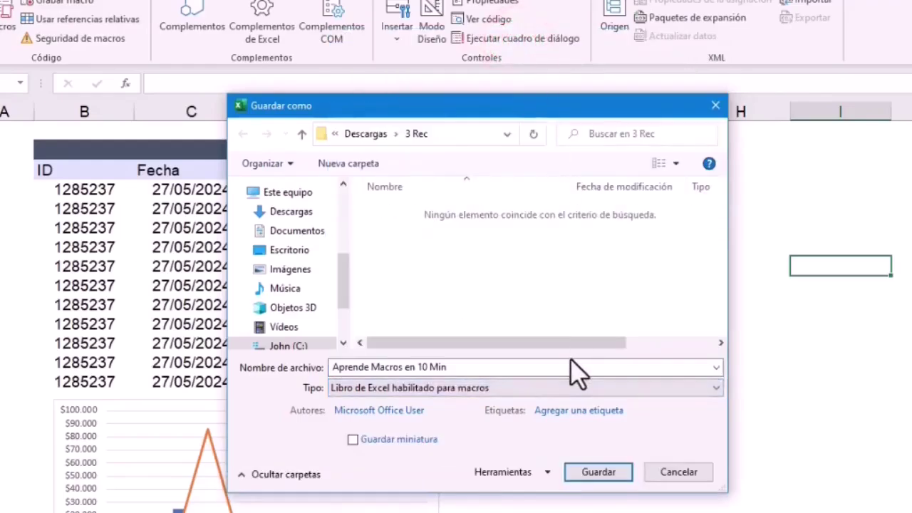
{"action": "left_click", "coordinate": [597, 472]}
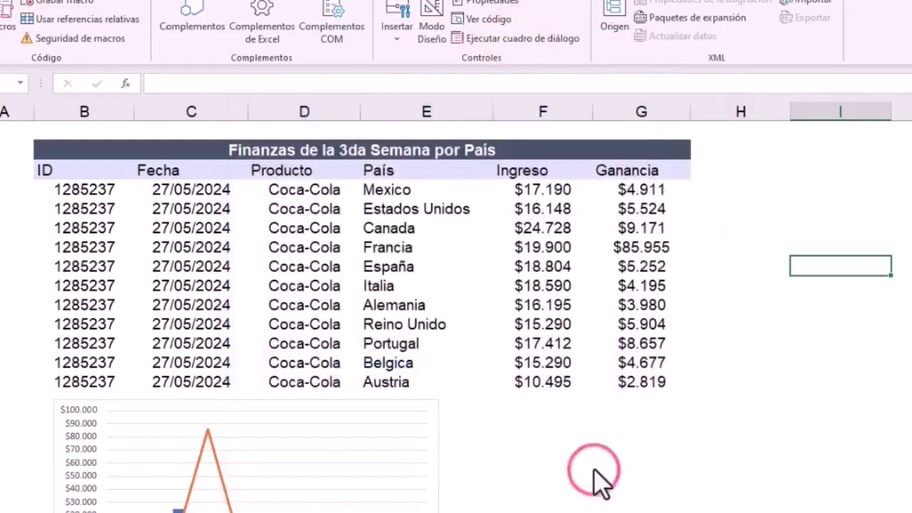